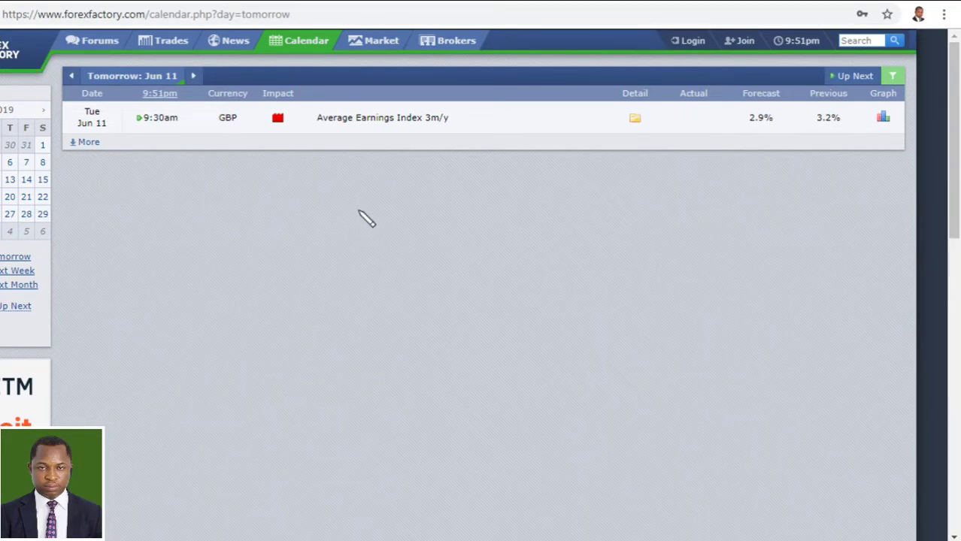
Underline the GBP currency, the Average Earnings Index 3m/y event and the 9:30am time in tomorrow's calendar, and erase the markings.
left_click_drag(196, 132, 258, 133)
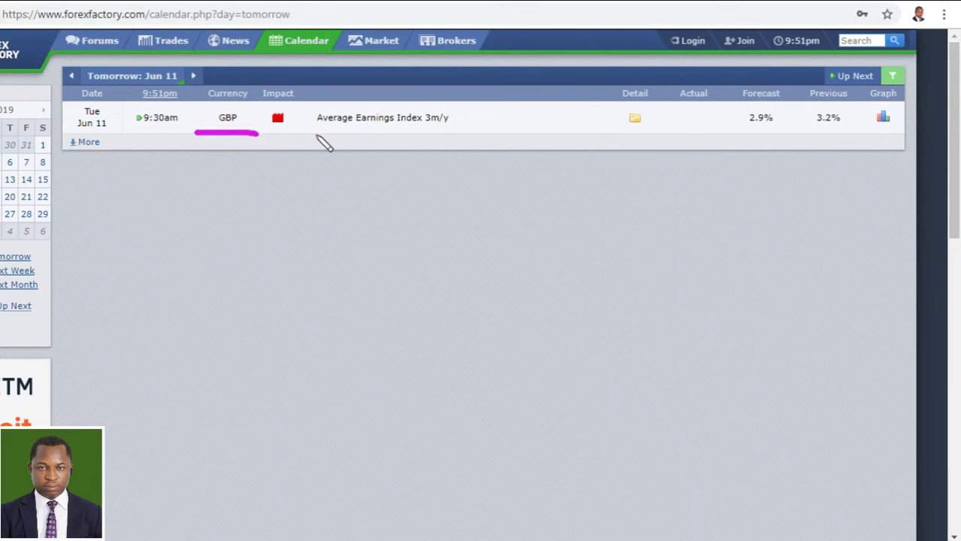
left_click(289, 133)
left_click_drag(293, 134, 447, 133)
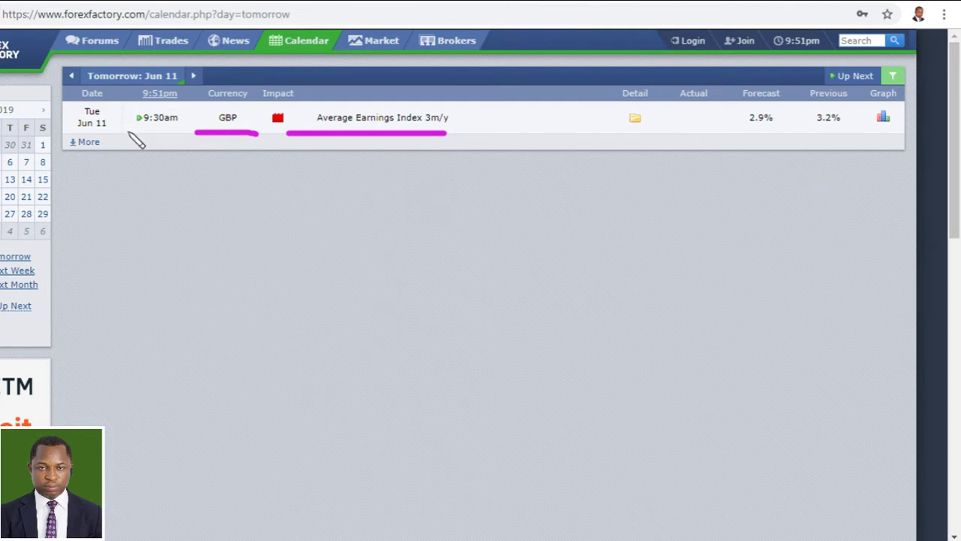
left_click_drag(126, 132, 184, 132)
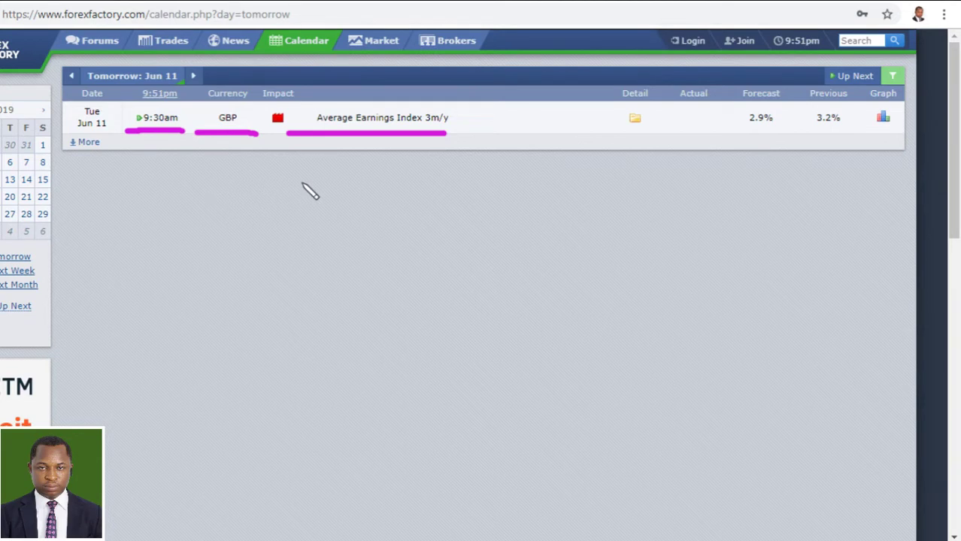
left_click_drag(197, 130, 256, 128)
key("e")
Circle GBP, box the 9:30am time and underline the Average Earnings Index event, and clear the annotations.
mouse_move(242, 111)
left_mouse_down()
mouse_move(229, 107)
mouse_move(214, 133)
mouse_move(253, 122)
mouse_move(235, 105)
left_mouse_up()
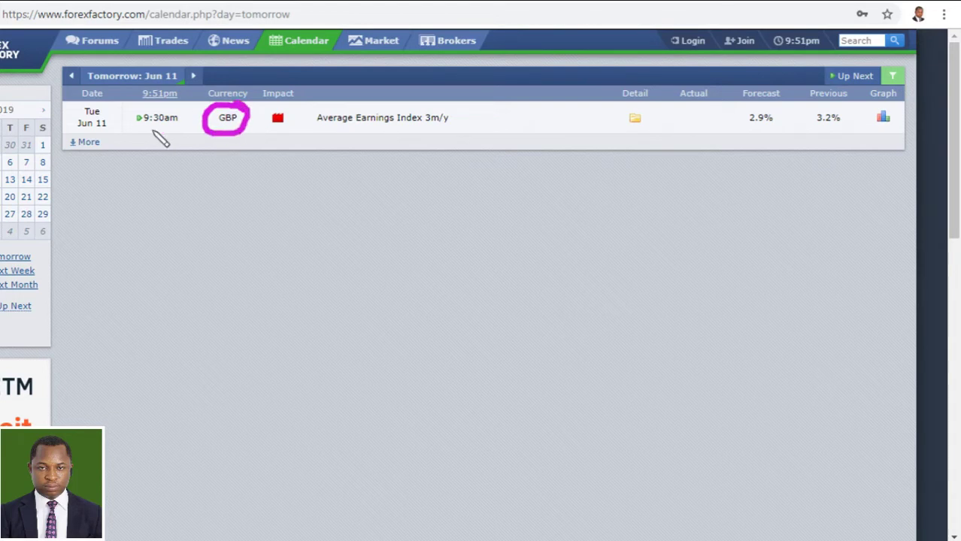
mouse_move(124, 127)
left_mouse_down()
mouse_move(167, 128)
mouse_move(185, 117)
mouse_move(132, 113)
mouse_move(127, 125)
left_mouse_up()
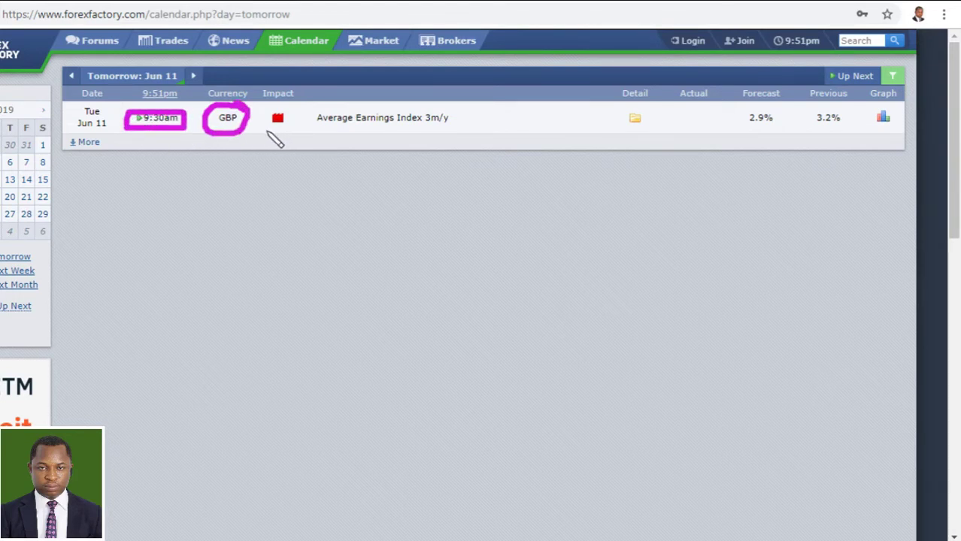
left_click_drag(264, 130, 466, 130)
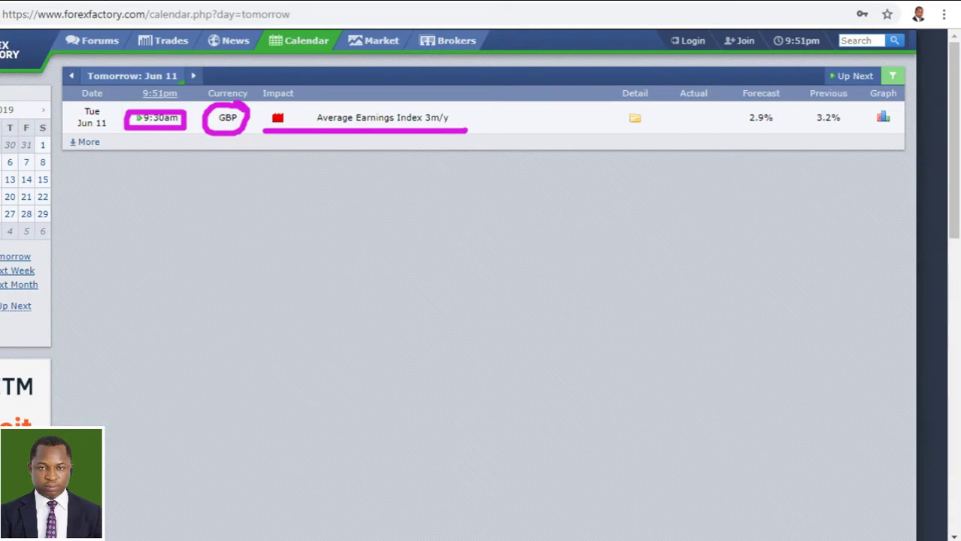
key("Escape")
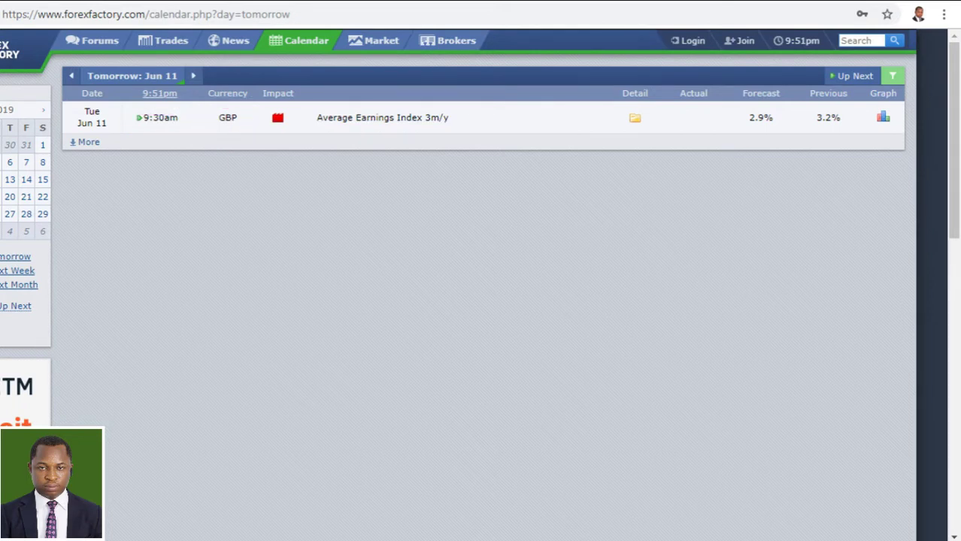
Switch to MetaTrader 4 and show the full-size EURUSD H1 chart with its price scale compressed.
key("alt+Tab")
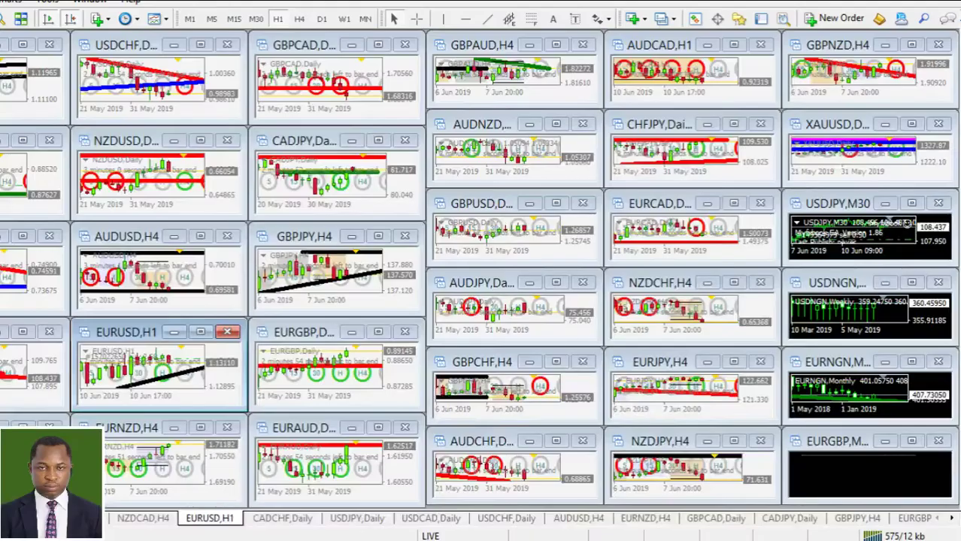
left_click(211, 519)
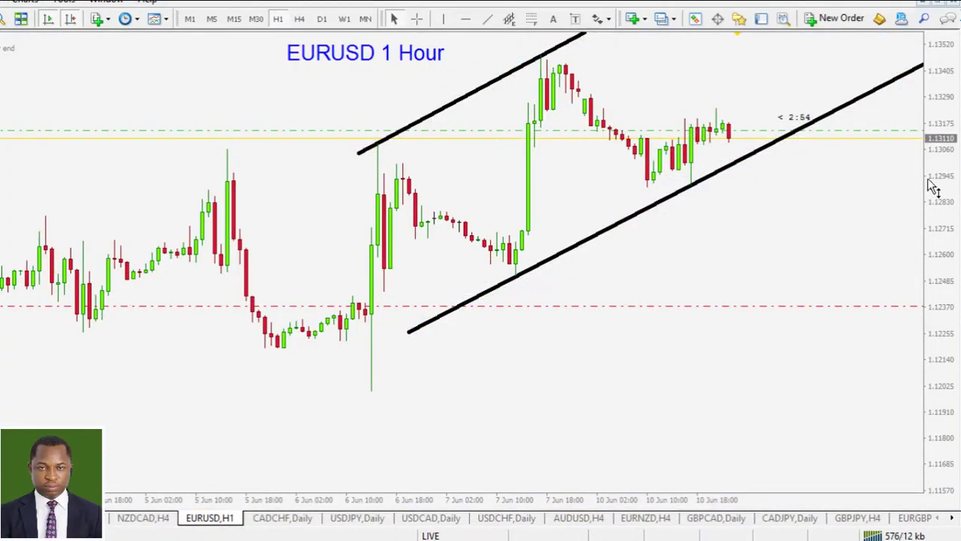
left_click_drag(933, 185, 929, 233)
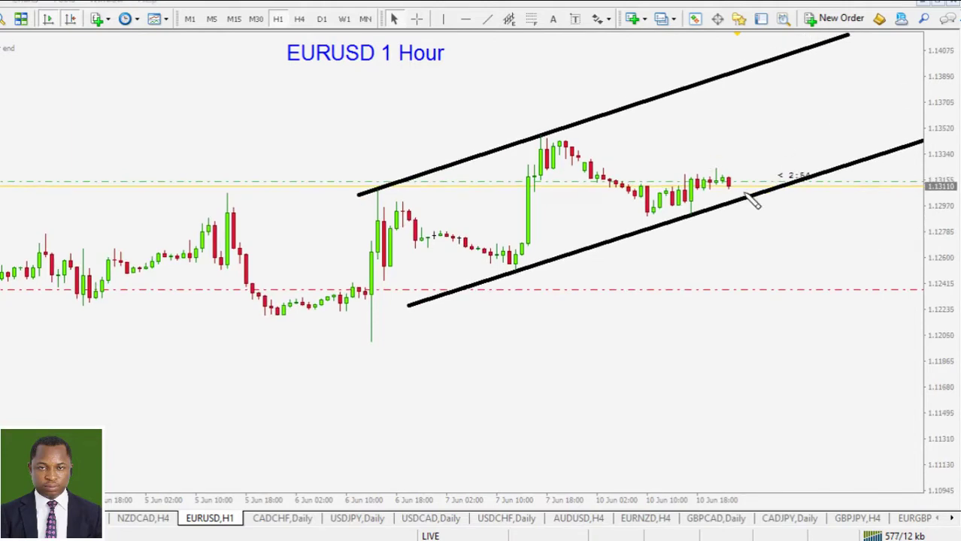
Draw a dashed arrow from the latest EURUSD candle up towards the upper channel line, annotate it "+80-100pips", and clear the drawings.
mouse_move(720, 194)
left_mouse_down()
mouse_move(750, 196)
mouse_move(826, 96)
mouse_move(835, 51)
mouse_move(851, 68)
left_mouse_up()
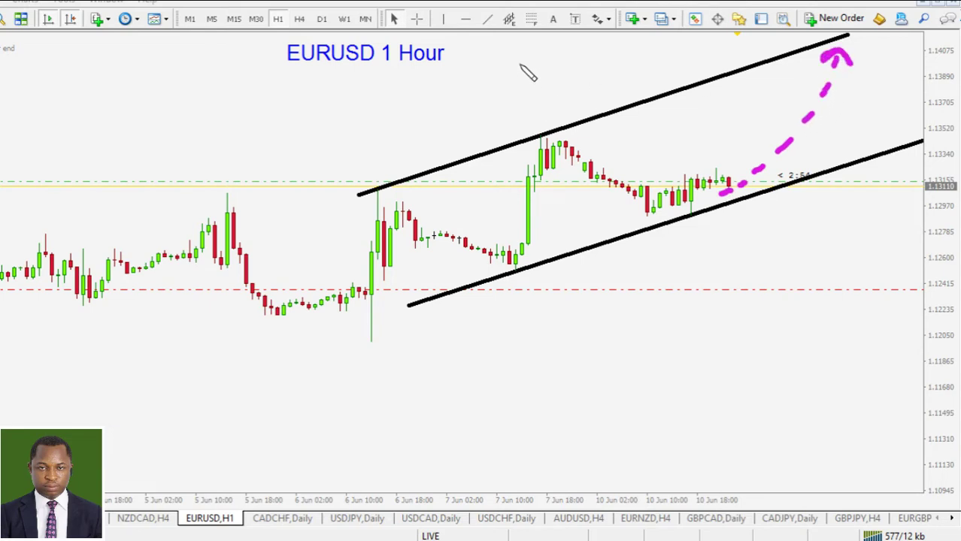
mouse_move(516, 60)
left_mouse_down()
mouse_move(516, 91)
mouse_move(582, 62)
mouse_move(592, 75)
mouse_move(592, 60)
left_mouse_up()
left_click_drag(621, 65, 639, 61)
mouse_move(643, 53)
left_mouse_down()
mouse_move(644, 68)
mouse_move(663, 56)
left_mouse_up()
mouse_move(692, 55)
left_mouse_down()
mouse_move(705, 60)
mouse_move(694, 54)
left_mouse_up()
mouse_move(714, 49)
left_mouse_down()
mouse_move(716, 74)
mouse_move(715, 60)
mouse_move(762, 73)
left_mouse_up()
left_click(737, 44)
left_click_drag(762, 50, 780, 73)
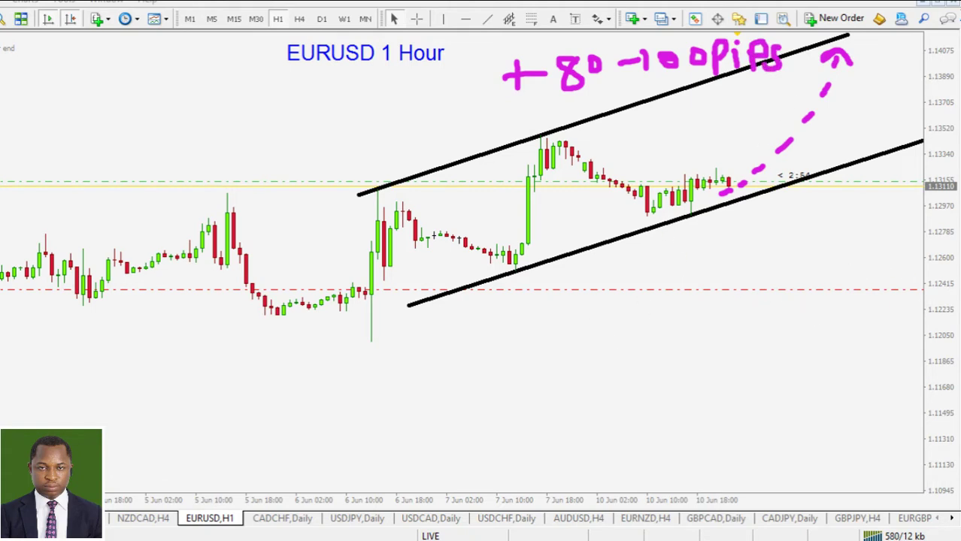
key("Escape")
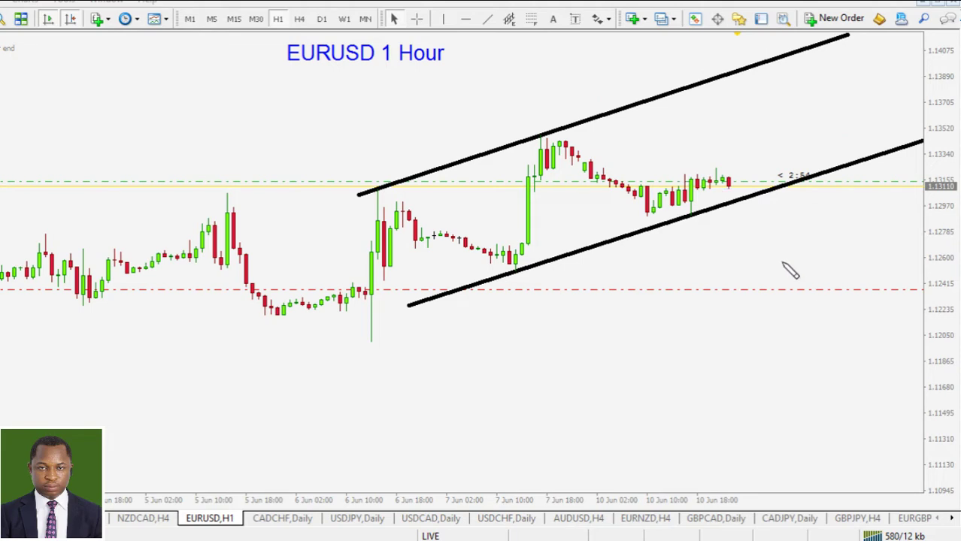
Draw a downward arrow through the lower EURUSD channel line and a large cross below the line, and clear them.
mouse_move(727, 175)
left_mouse_down()
mouse_move(729, 248)
mouse_move(722, 242)
mouse_move(742, 237)
left_mouse_up()
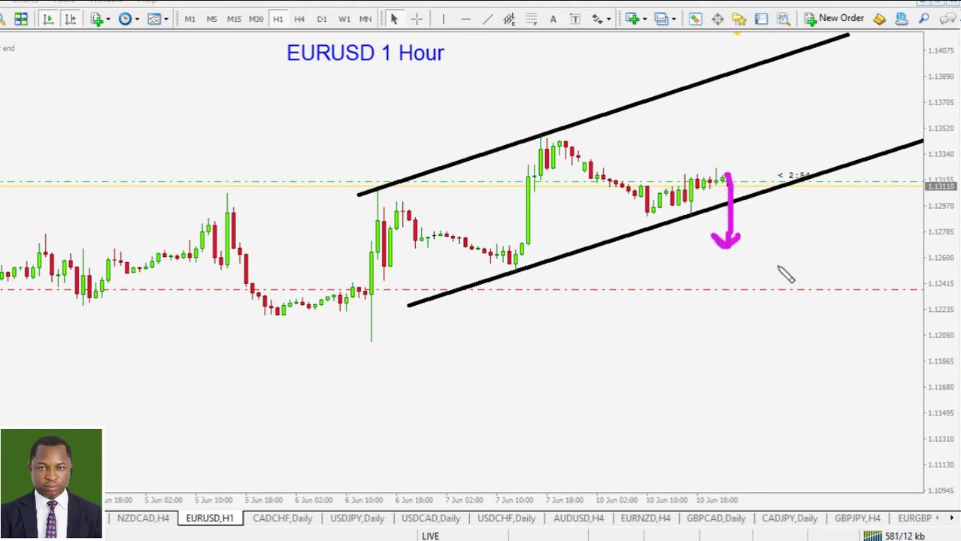
left_click_drag(765, 191, 864, 298)
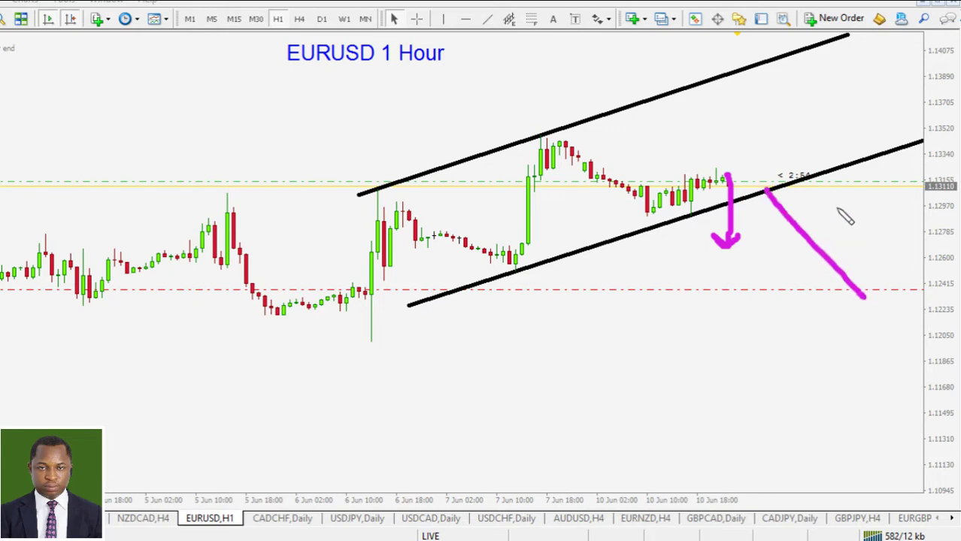
left_click_drag(836, 208, 769, 310)
key("Escape")
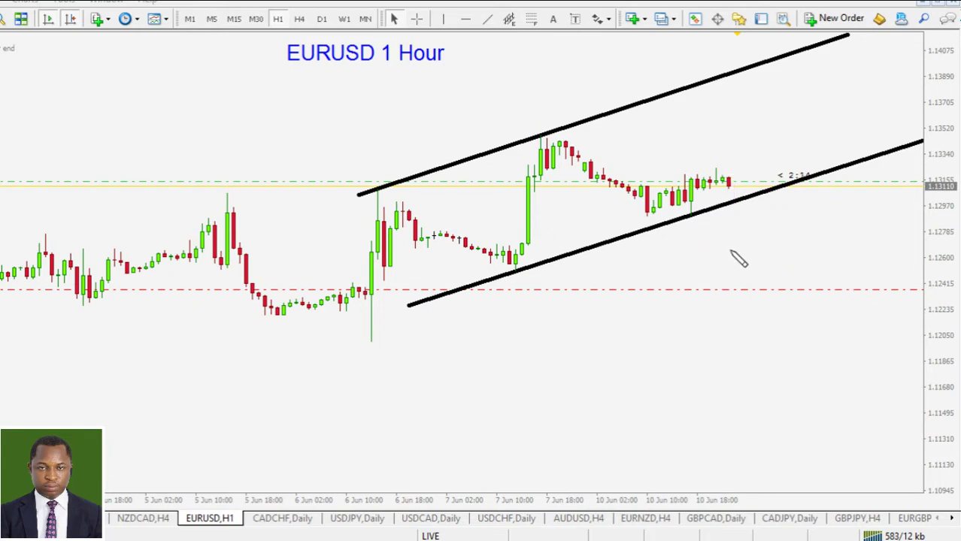
Mark the bullish EURUSD scenario with a dashed arrow, boxes around two upper channel line touches and a separate check mark, clearing the drawings.
mouse_move(713, 180)
left_mouse_down()
mouse_move(755, 193)
mouse_move(801, 129)
mouse_move(832, 54)
mouse_move(849, 57)
left_mouse_up()
mouse_move(379, 185)
left_mouse_down()
mouse_move(384, 192)
mouse_move(381, 185)
left_mouse_up()
left_click_drag(535, 133, 535, 130)
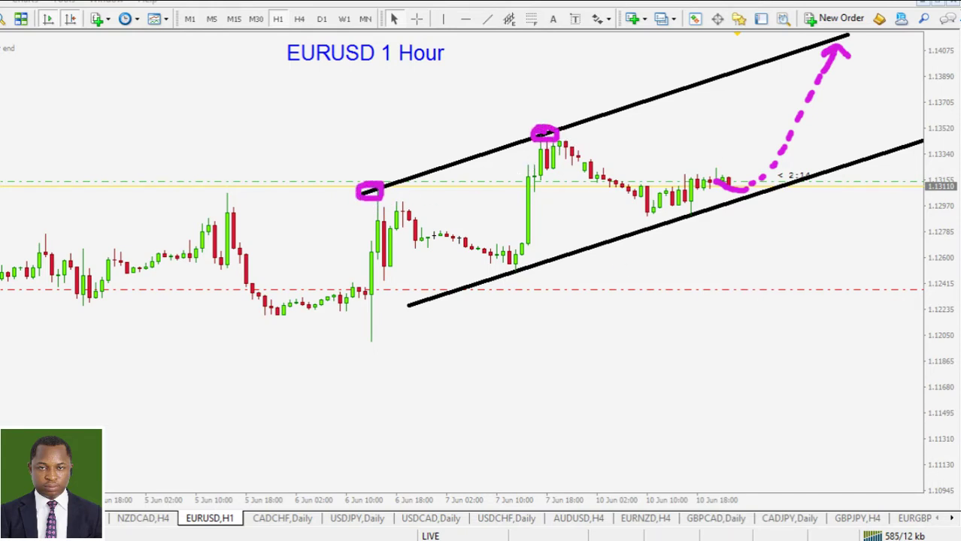
key("e")
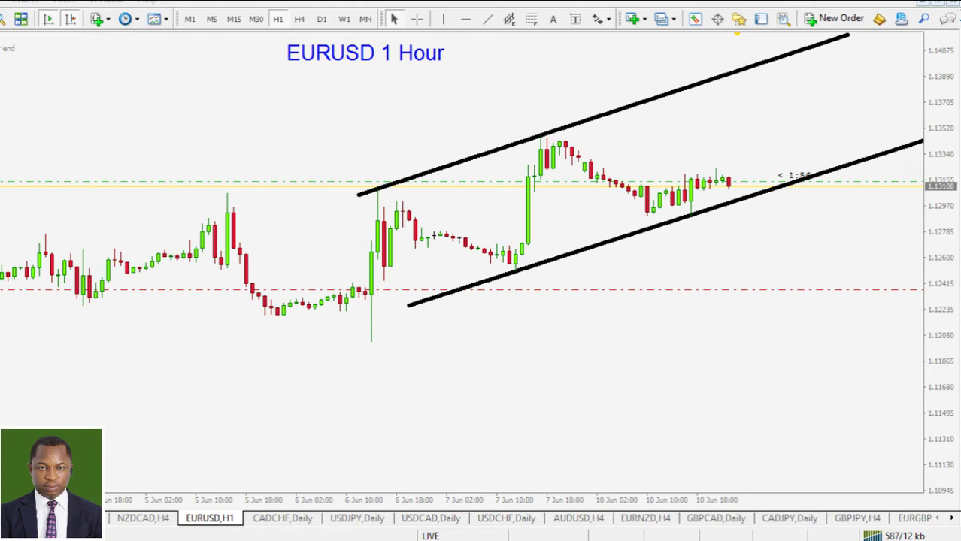
mouse_move(707, 247)
left_mouse_down()
mouse_move(763, 239)
mouse_move(813, 184)
left_mouse_up()
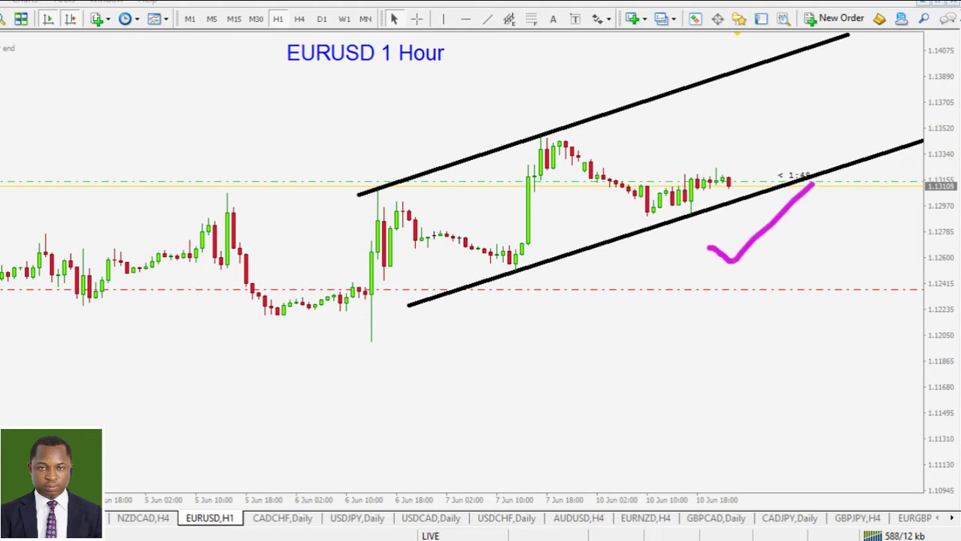
key("Escape")
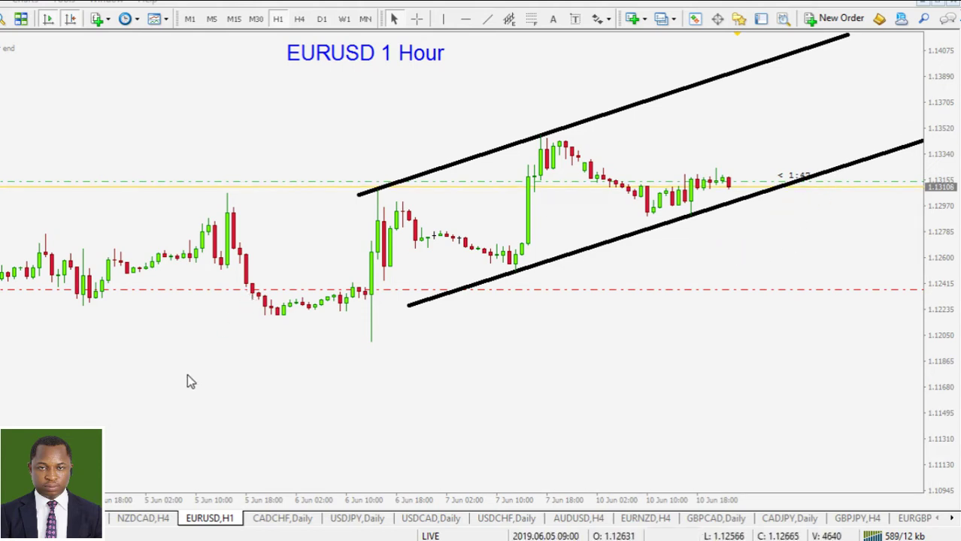
Open the NZDCAD chart and compare its daily timeframe with the H4 timeframe.
left_click(143, 519)
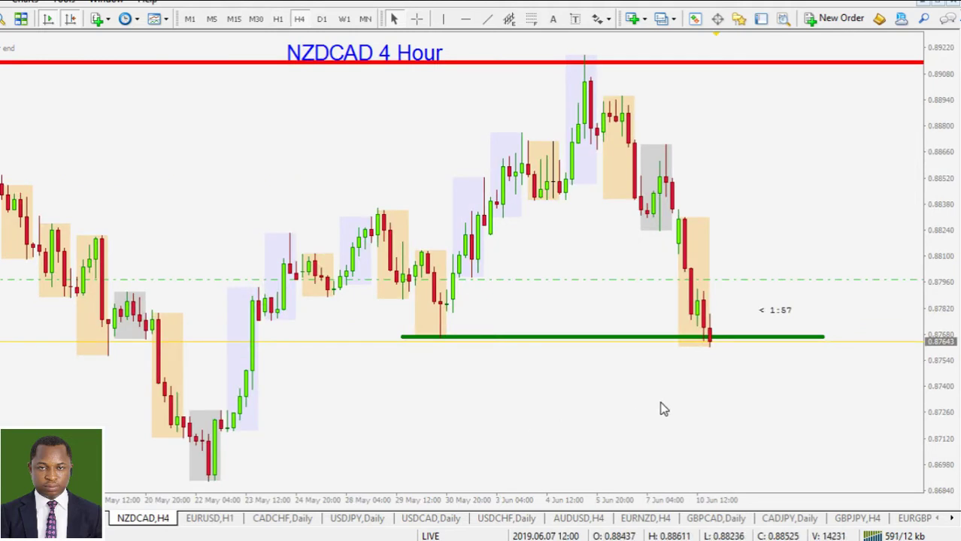
left_click(321, 18)
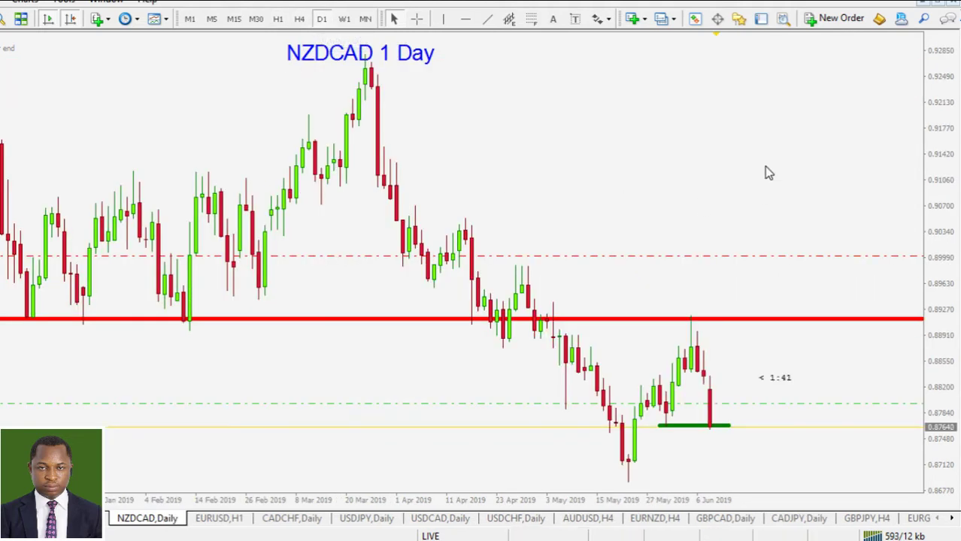
left_click(300, 18)
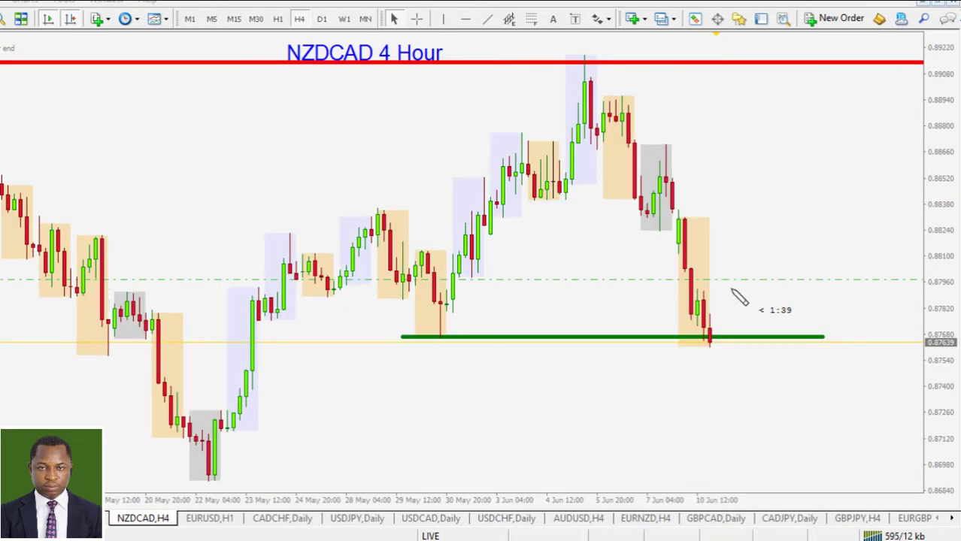
Bracket the distance between the NZDCAD sell entry line and the current price, mark the path downward from there, and clear the annotations.
mouse_move(703, 280)
left_mouse_down()
mouse_move(774, 279)
mouse_move(736, 322)
mouse_move(736, 342)
mouse_move(781, 341)
left_mouse_up()
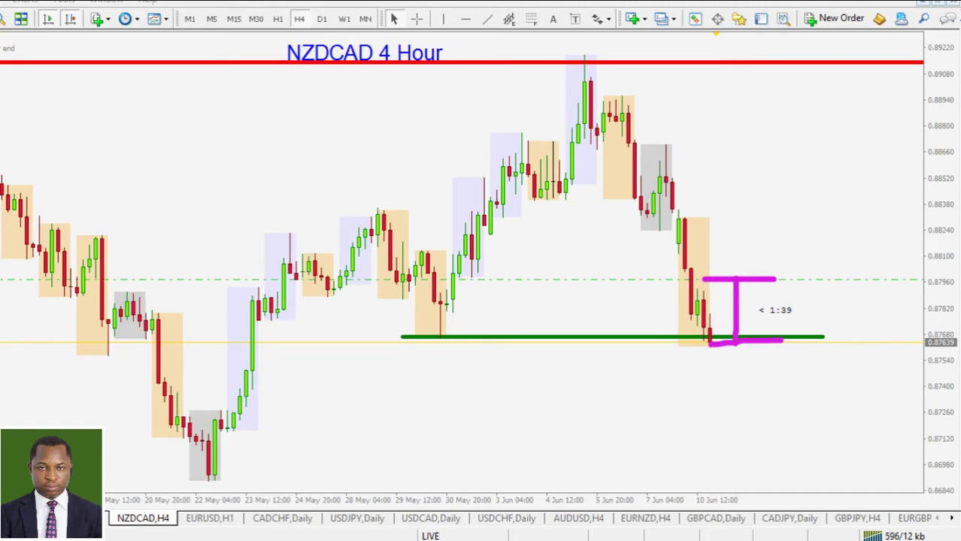
key("Escape")
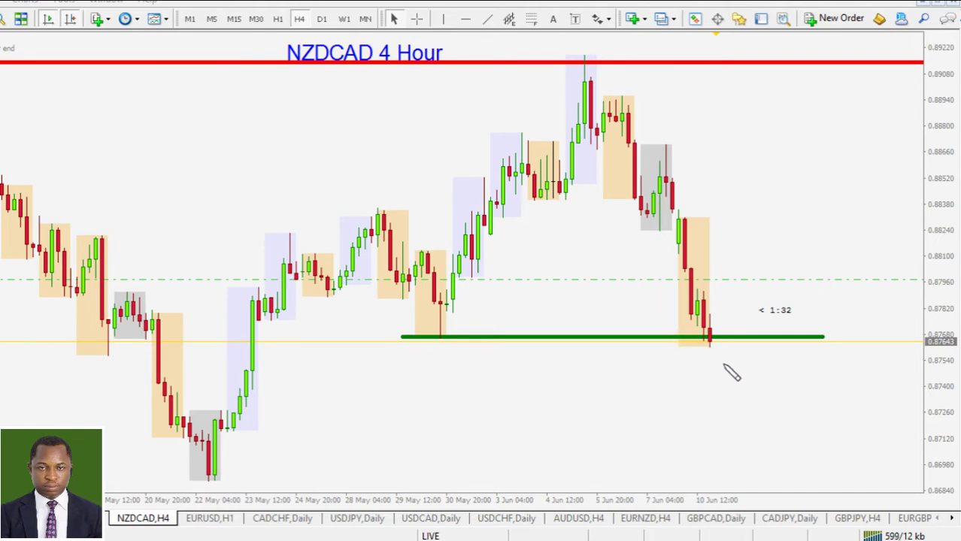
mouse_move(718, 340)
left_mouse_down()
mouse_move(731, 442)
mouse_move(744, 436)
left_mouse_up()
key("Escape")
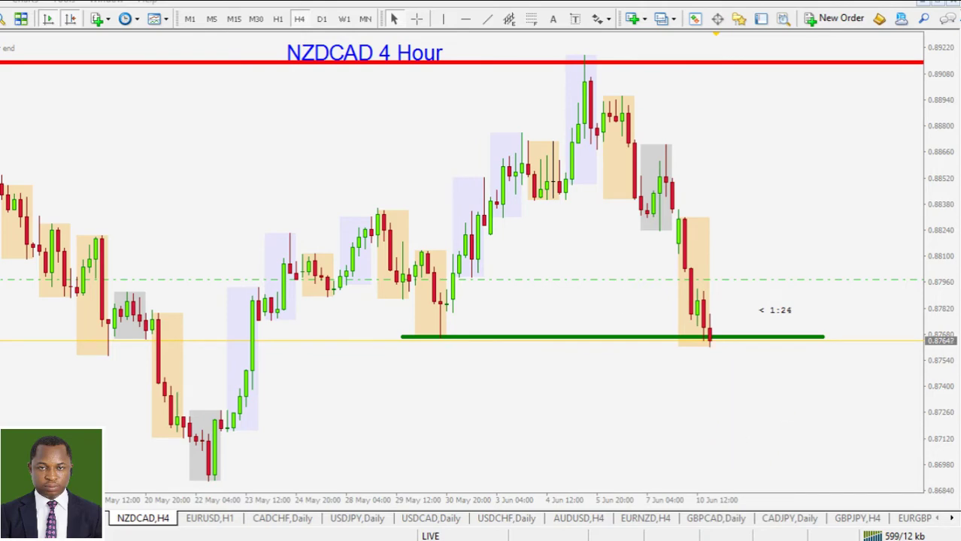
Apply the 3SMA-indicator to the NZDCAD daily chart with all timeframes enabled, and close the Navigator.
left_click(322, 19)
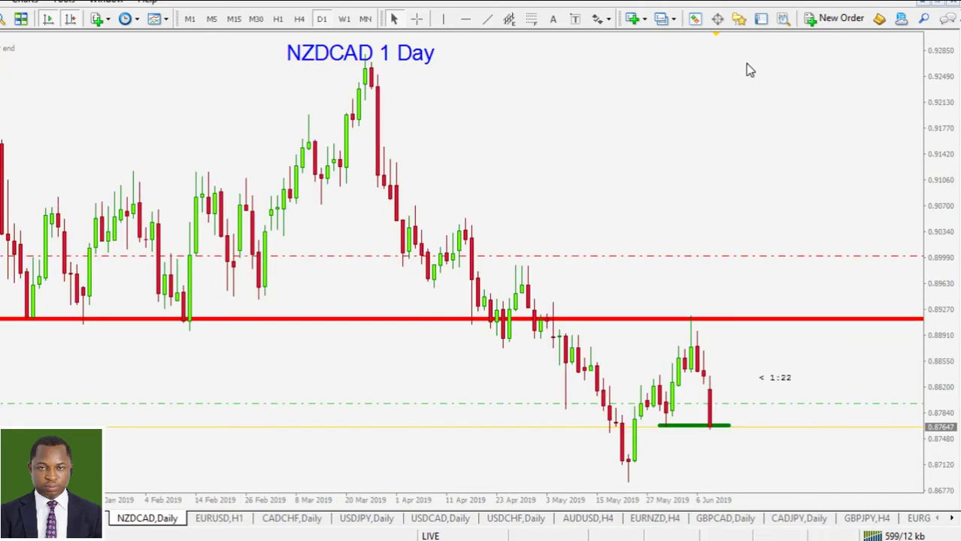
left_click(739, 19)
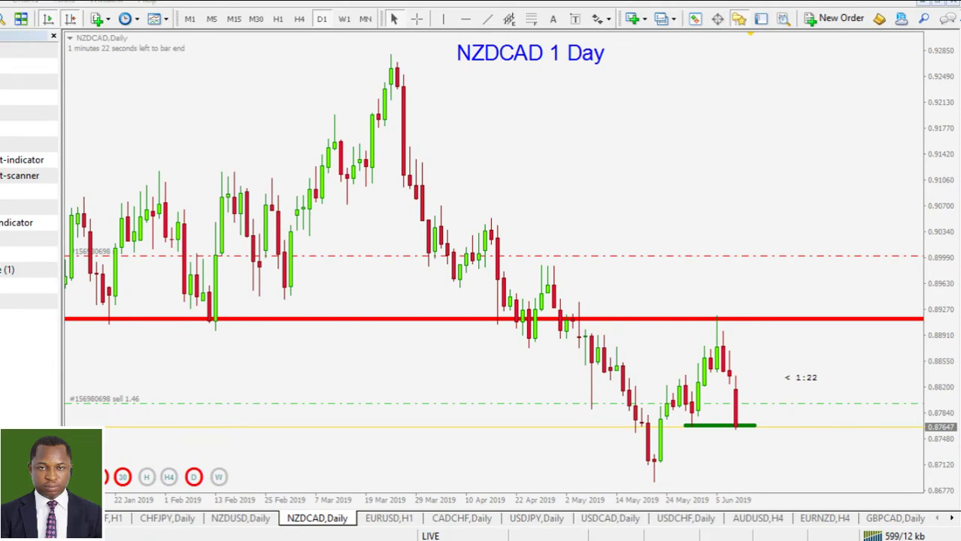
left_click_drag(787, 67, 491, 79)
left_click(581, 287)
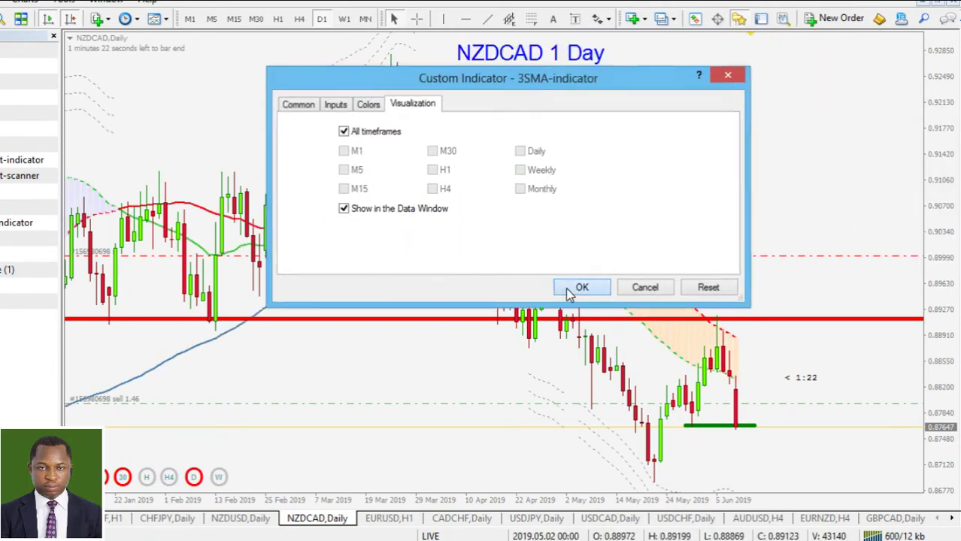
left_click(53, 39)
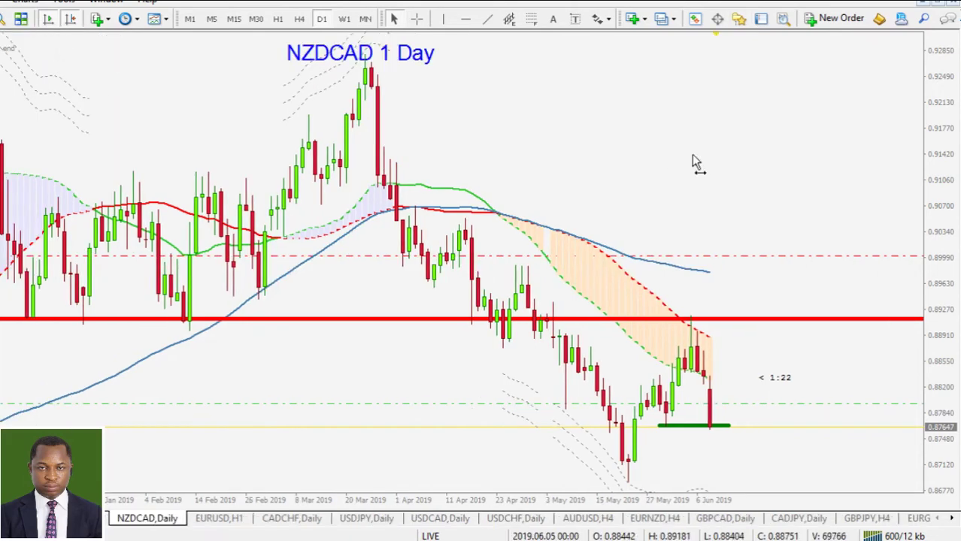
Circle the recent NZDCAD high near the red resistance line, draw a downward arrow from the green support line, and clear the drawings.
left_click_drag(935, 144, 932, 204)
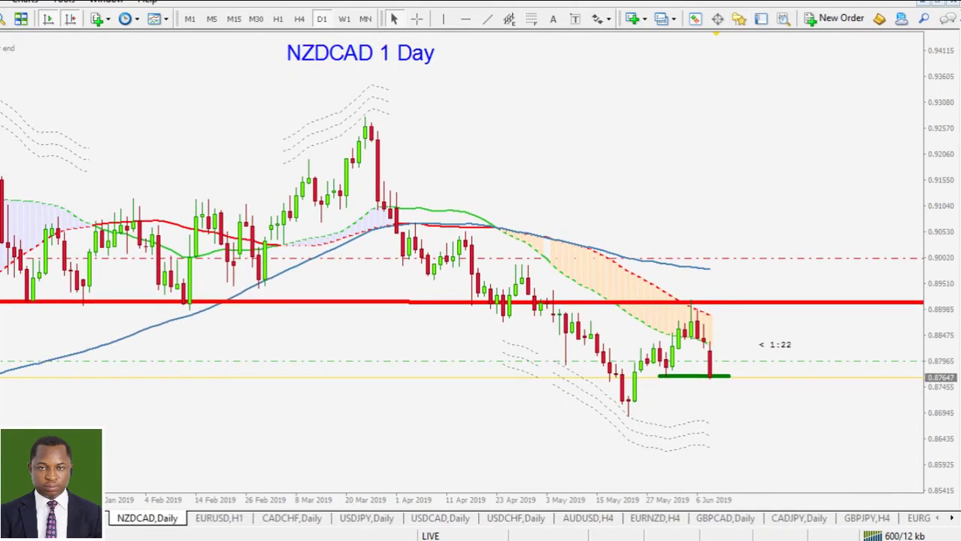
mouse_move(720, 309)
left_mouse_down()
mouse_move(680, 324)
mouse_move(660, 314)
left_mouse_up()
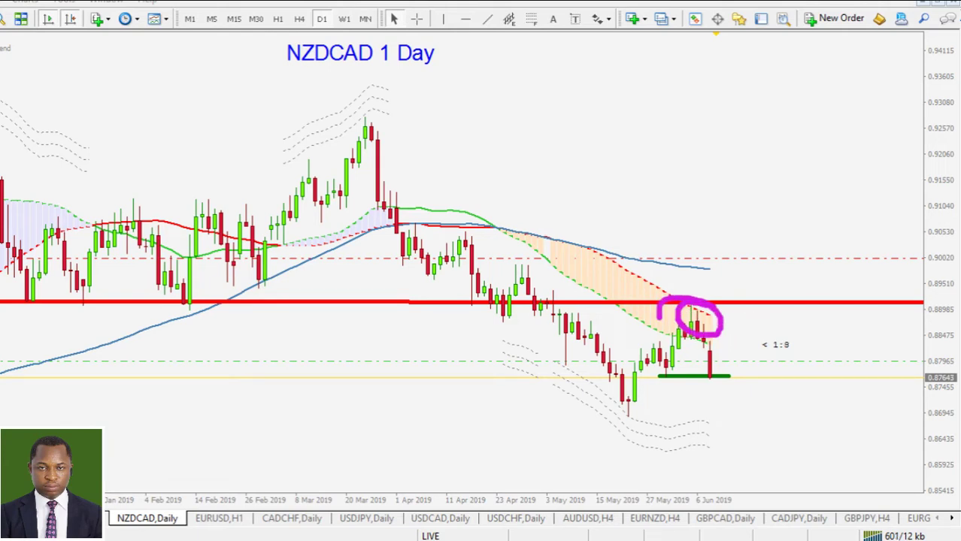
key("Escape")
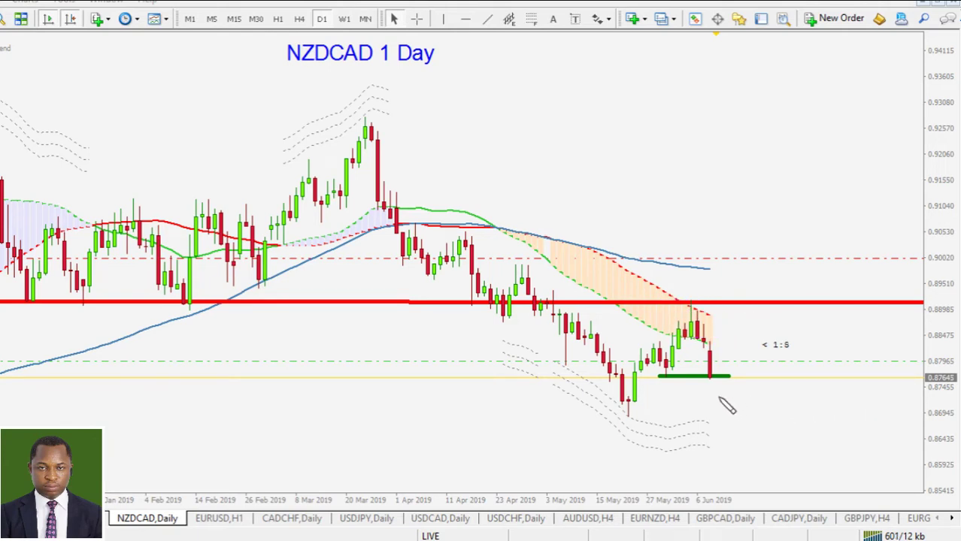
left_click(711, 379)
mouse_move(711, 379)
left_mouse_down()
mouse_move(708, 496)
mouse_move(720, 485)
left_mouse_up()
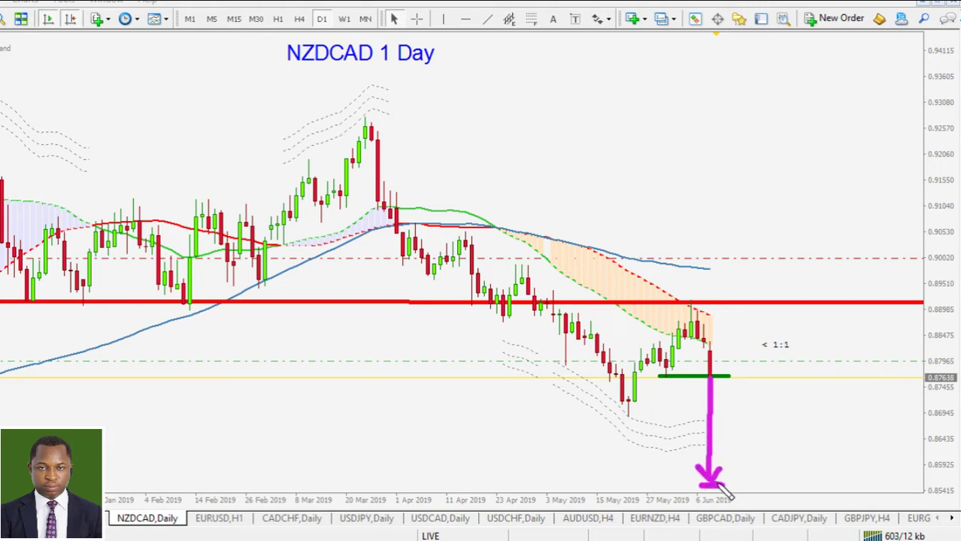
key("Escape")
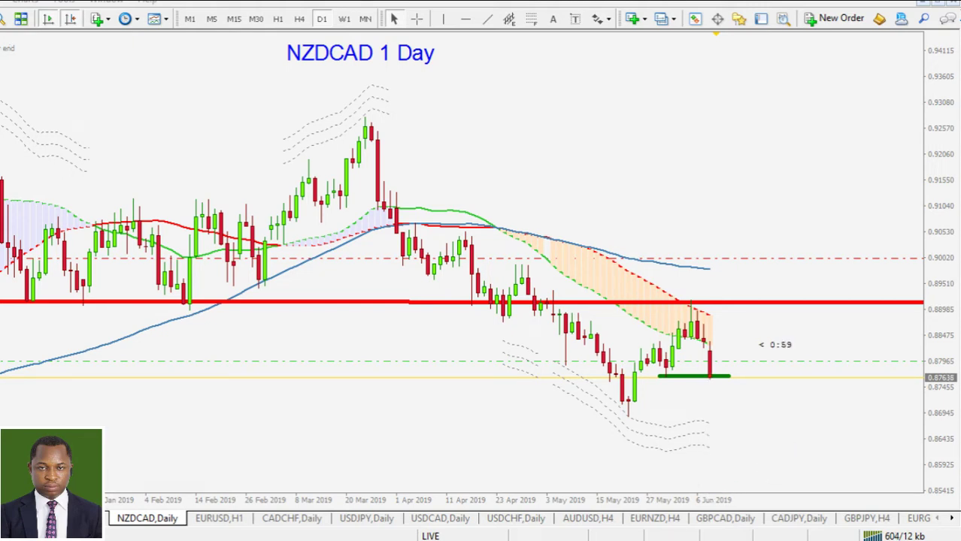
Compress the NZDCAD price scale, mark the late April to May decline and a matching downswing from the June high, and clear the drawings.
left_click_drag(940, 179, 935, 202)
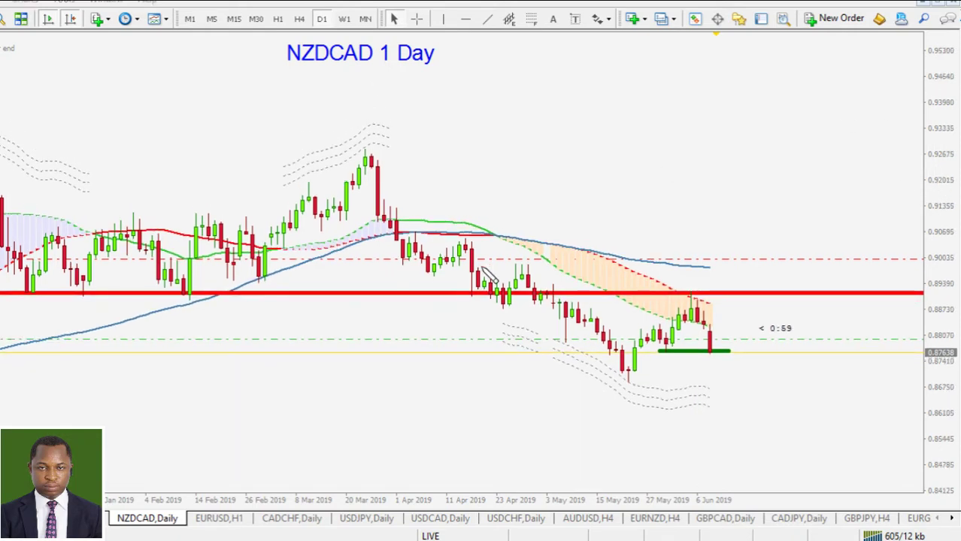
mouse_move(361, 162)
left_mouse_down()
mouse_move(433, 285)
mouse_move(457, 236)
mouse_move(496, 299)
mouse_move(520, 266)
mouse_move(583, 340)
mouse_move(629, 372)
mouse_move(699, 299)
left_mouse_up()
key("ctrl+z")
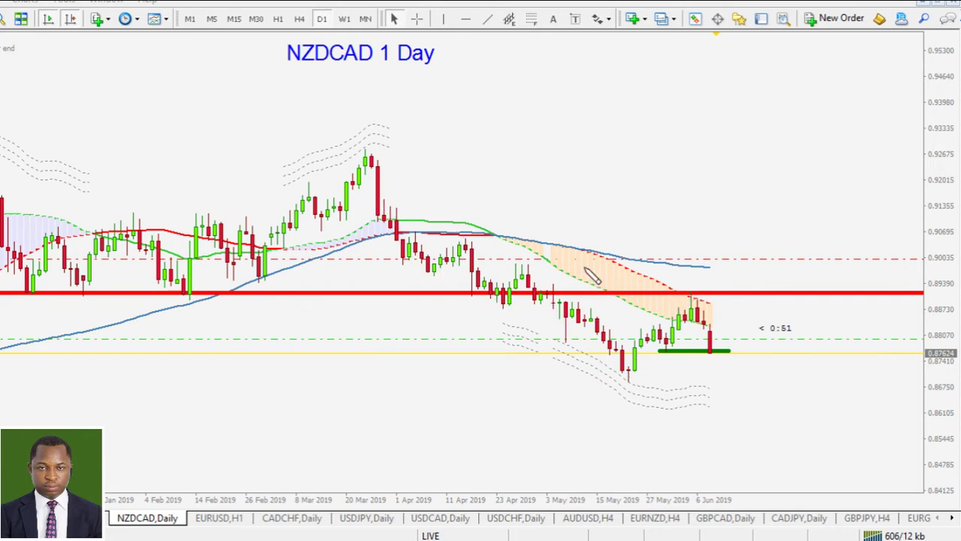
mouse_move(498, 269)
left_mouse_down()
mouse_move(565, 254)
mouse_move(586, 322)
mouse_move(628, 373)
left_mouse_up()
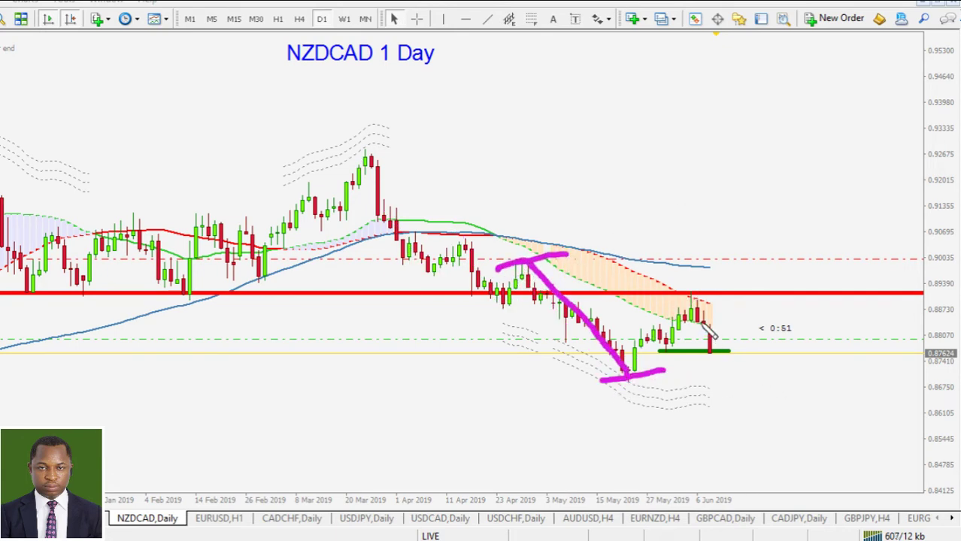
mouse_move(690, 298)
left_mouse_down()
mouse_move(793, 439)
mouse_move(826, 438)
left_mouse_up()
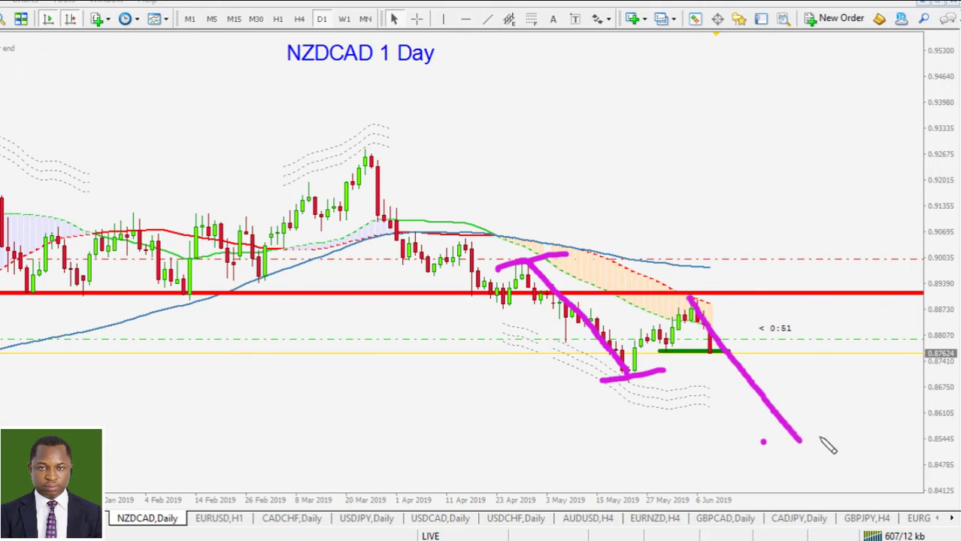
left_click_drag(663, 308, 735, 290)
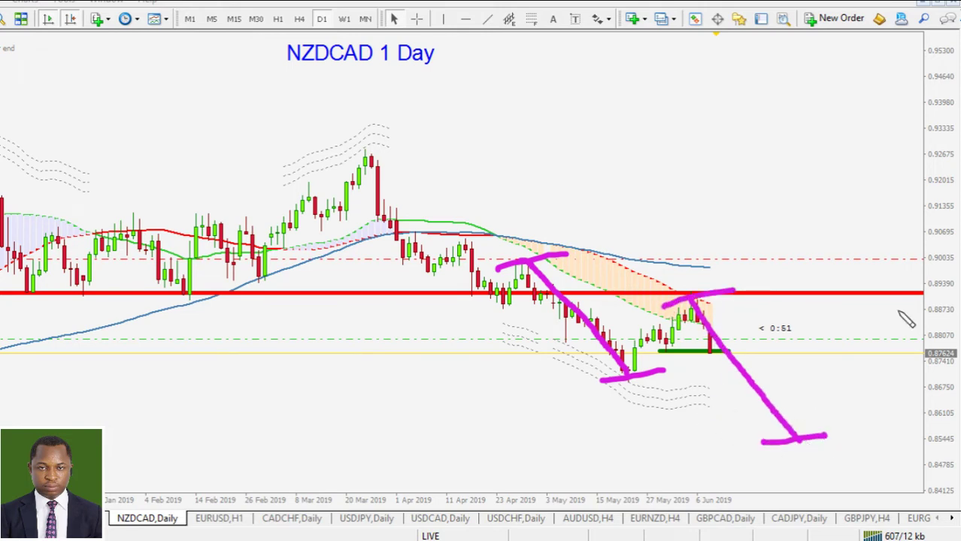
key("e")
Draw a downward arrow from the green NZDCAD support line, underline the chart title, and clear the drawings.
mouse_move(714, 353)
left_mouse_down()
mouse_move(729, 496)
mouse_move(751, 458)
left_mouse_up()
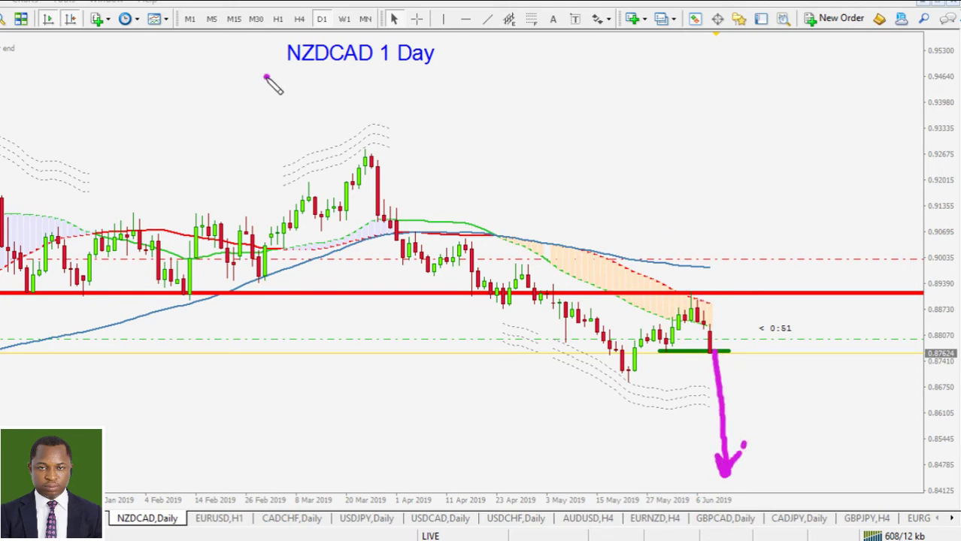
left_click_drag(263, 76, 487, 75)
left_click(571, 67)
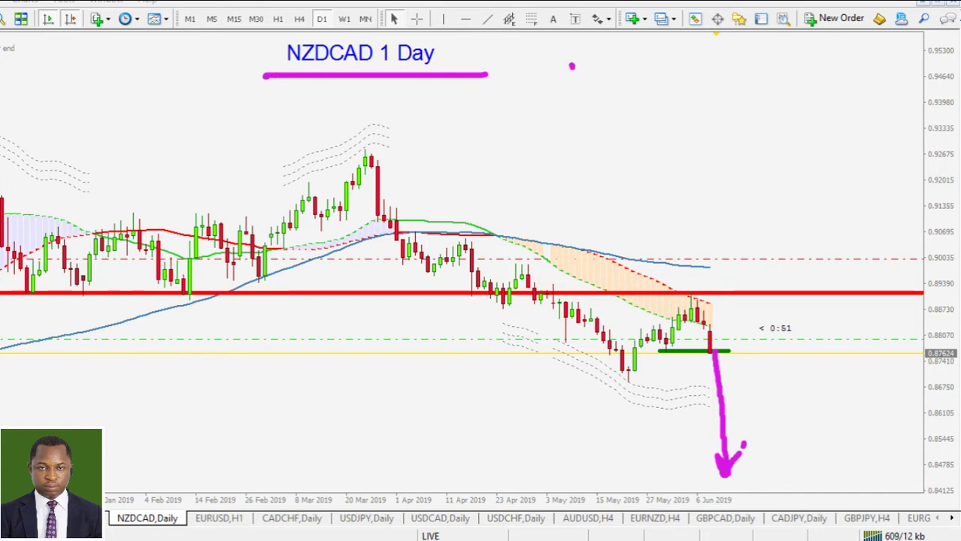
key("Escape")
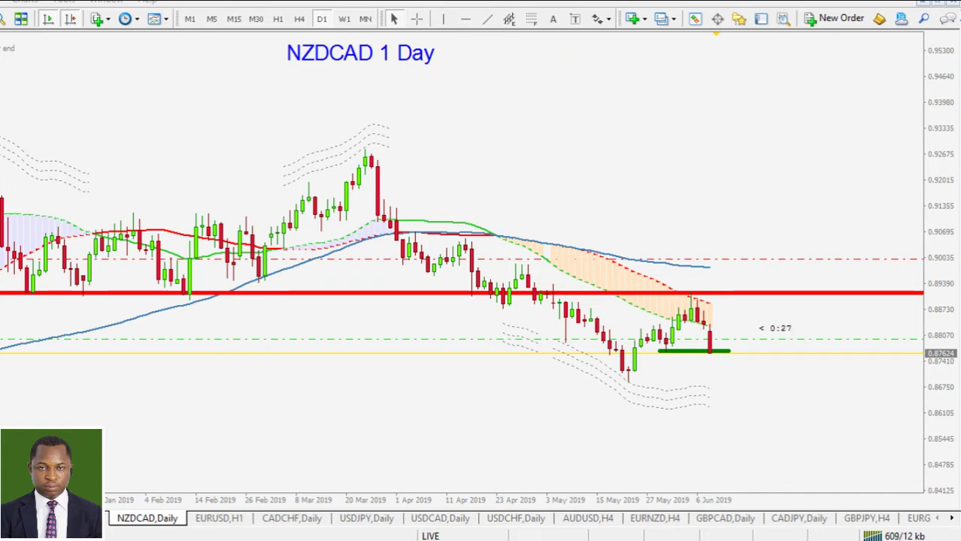
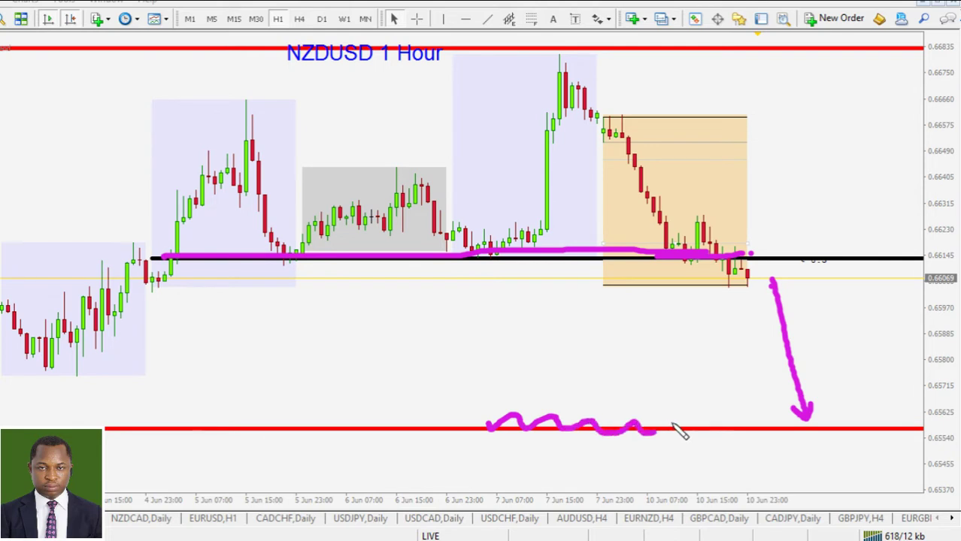
Finish the wavy marking along the lower red line on the NZDUSD 1-hour chart, underline the title, and clear the drawings.
left_click(884, 404)
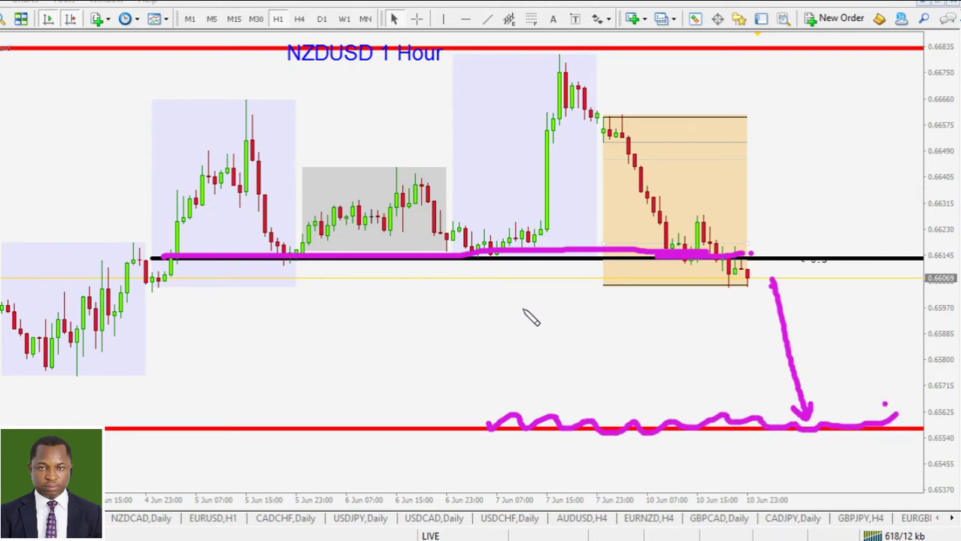
left_click_drag(266, 75, 433, 74)
left_click(511, 73)
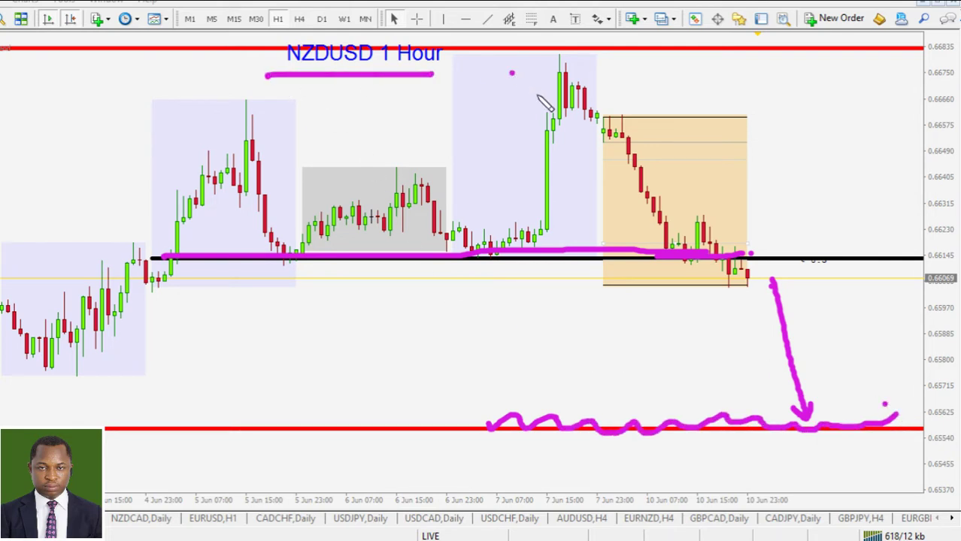
key("Escape")
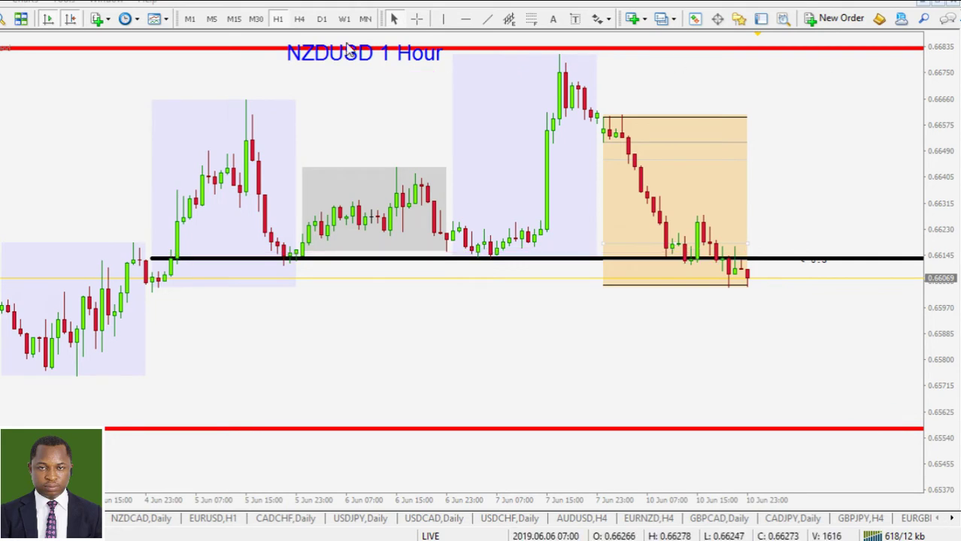
Switch NZDUSD to the daily timeframe, highlight the lower red line with an upward arrow beneath it, and clear the markings.
left_click(321, 20)
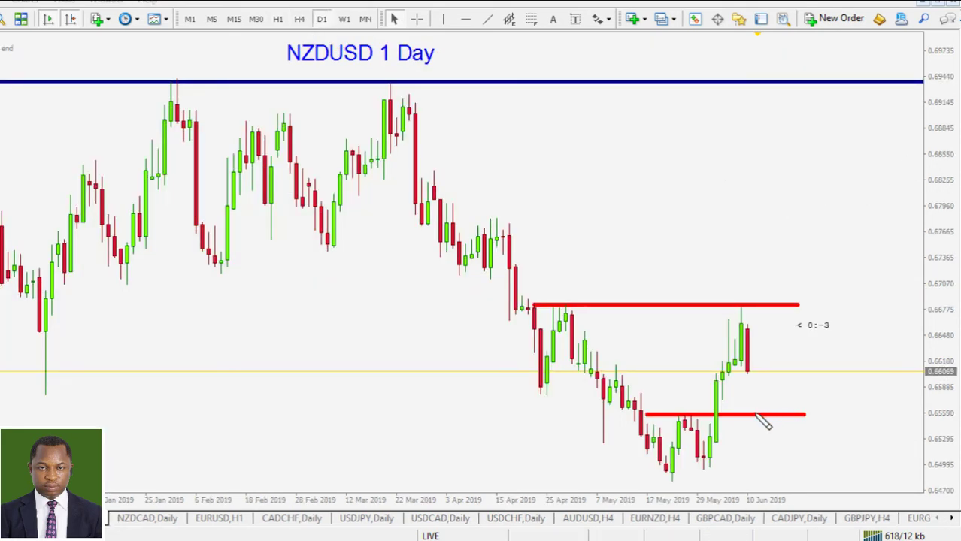
left_click_drag(636, 416, 830, 416)
mouse_move(764, 451)
left_mouse_down()
mouse_move(763, 425)
mouse_move(781, 440)
left_mouse_up()
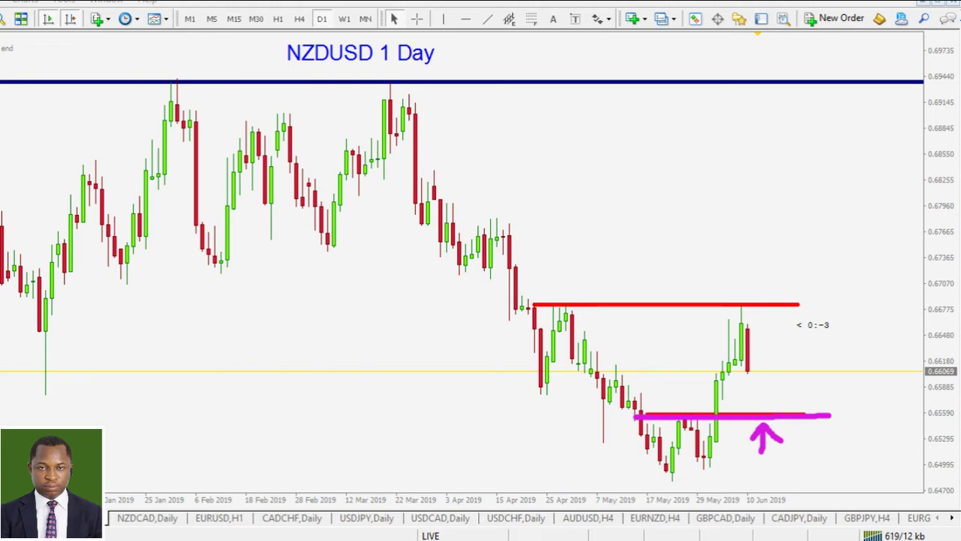
key("Escape")
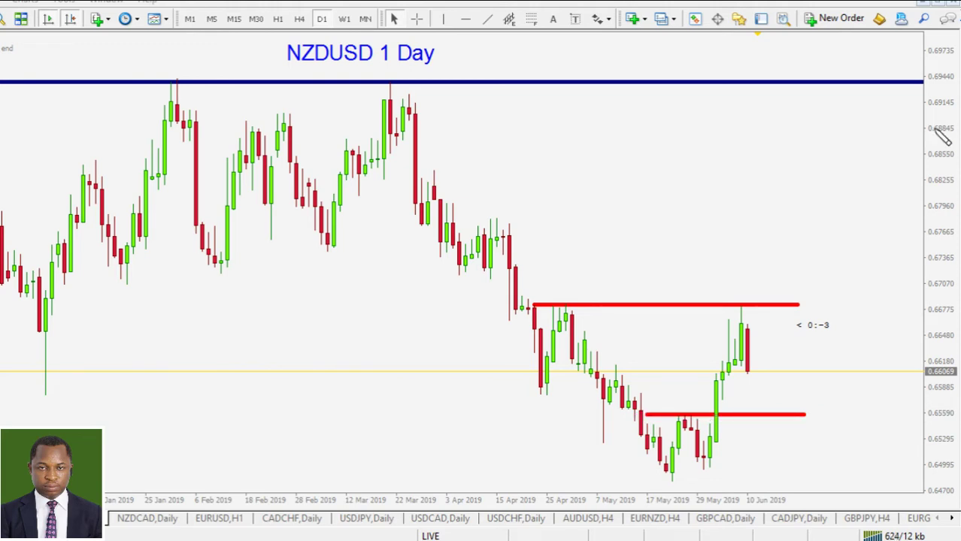
Draw a red arrow from the current NZDUSD price down to the lower red line, underline the title, and clear the drawings.
mouse_move(758, 366)
left_mouse_down()
mouse_move(763, 388)
mouse_move(750, 406)
mouse_move(782, 396)
left_mouse_up()
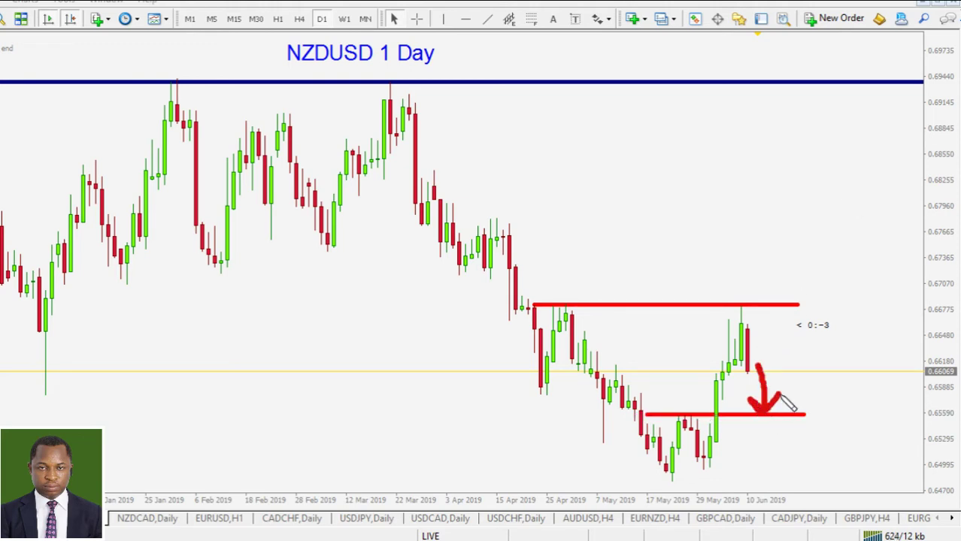
left_click_drag(281, 72, 425, 63)
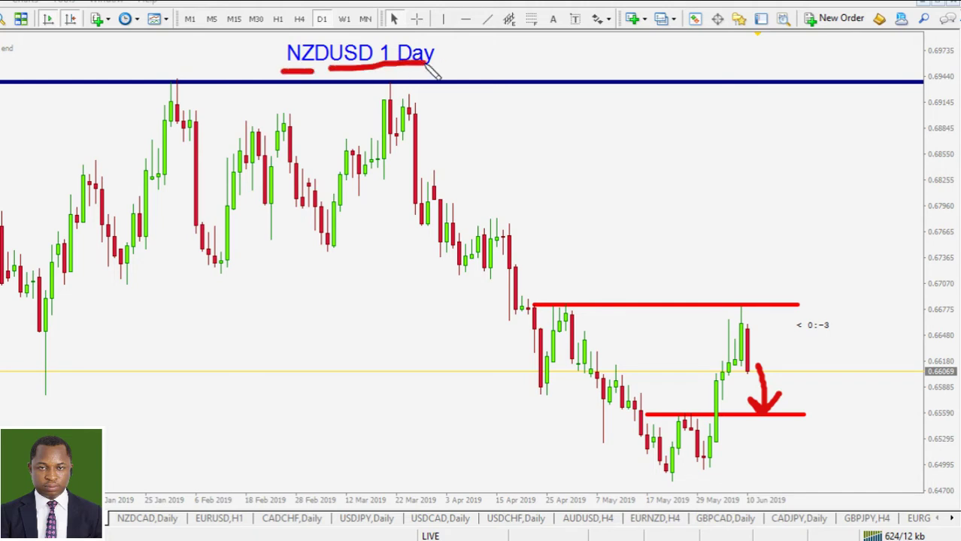
left_click(466, 59)
key("Escape")
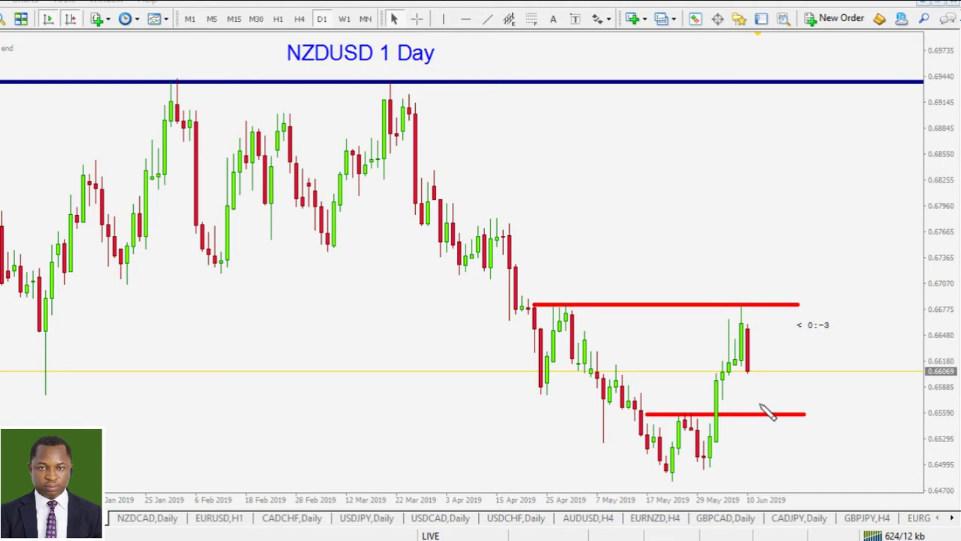
Trace the NZDUSD rise from the May low, mark a drop toward the lower red line, and clear each drawing.
mouse_move(668, 485)
left_mouse_down()
mouse_move(692, 427)
mouse_move(716, 454)
mouse_move(742, 321)
mouse_move(770, 349)
left_mouse_up()
key("Escape")
mouse_move(806, 368)
left_mouse_down()
mouse_move(722, 374)
mouse_move(764, 399)
mouse_move(758, 414)
mouse_move(811, 413)
left_mouse_up()
key("Escape")
Highlight the lower NZDUSD red line, trace the upswing, pullback to that line and upward bounce with an arrow, and clear the drawings.
left_click_drag(632, 415, 831, 412)
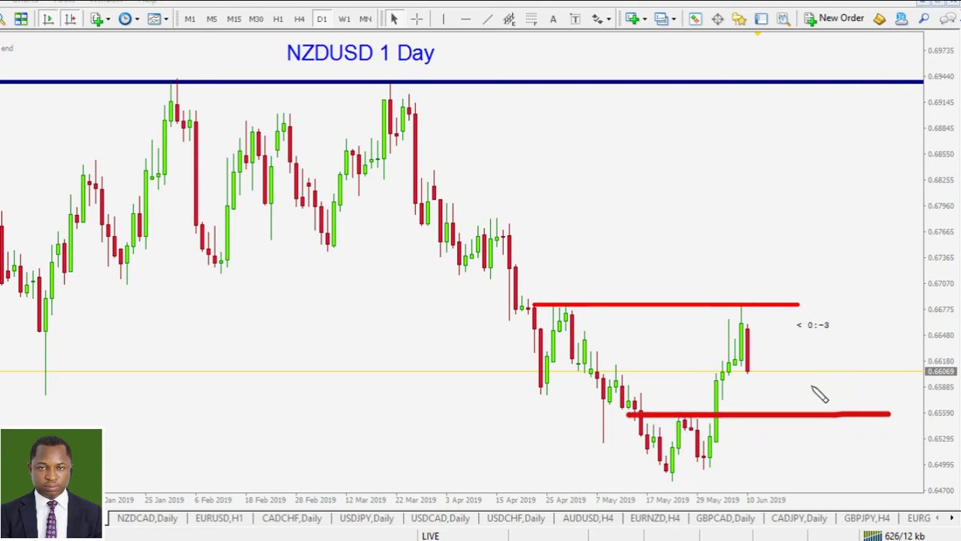
mouse_move(751, 376)
left_mouse_down()
mouse_move(757, 412)
mouse_move(771, 315)
mouse_move(779, 338)
left_mouse_up()
mouse_move(660, 486)
left_mouse_down()
mouse_move(682, 413)
mouse_move(718, 427)
mouse_move(741, 319)
mouse_move(761, 421)
mouse_move(778, 329)
mouse_move(795, 340)
left_mouse_up()
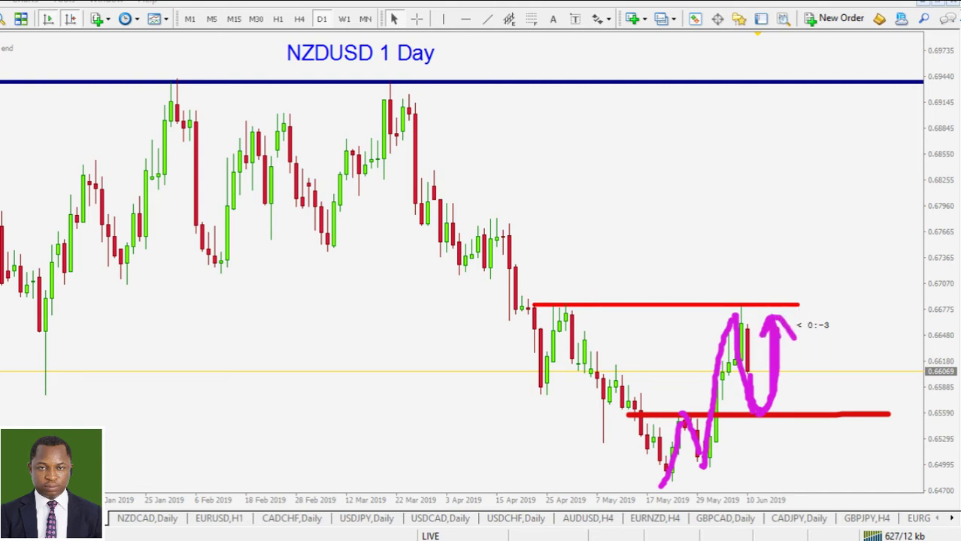
key("Escape")
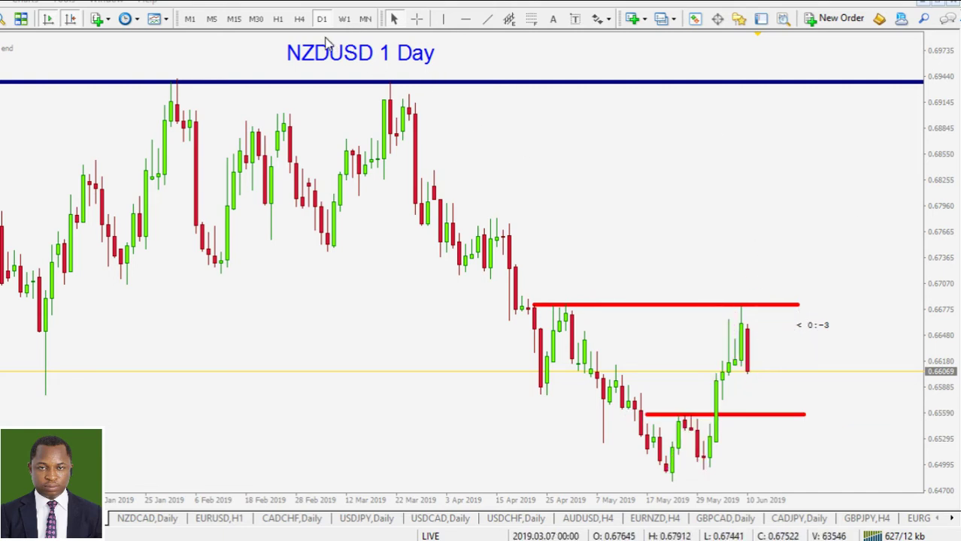
View NZDUSD on the H4 timeframe, and open the CHFJPY daily chart zoomed in on the recent candles.
left_click(299, 19)
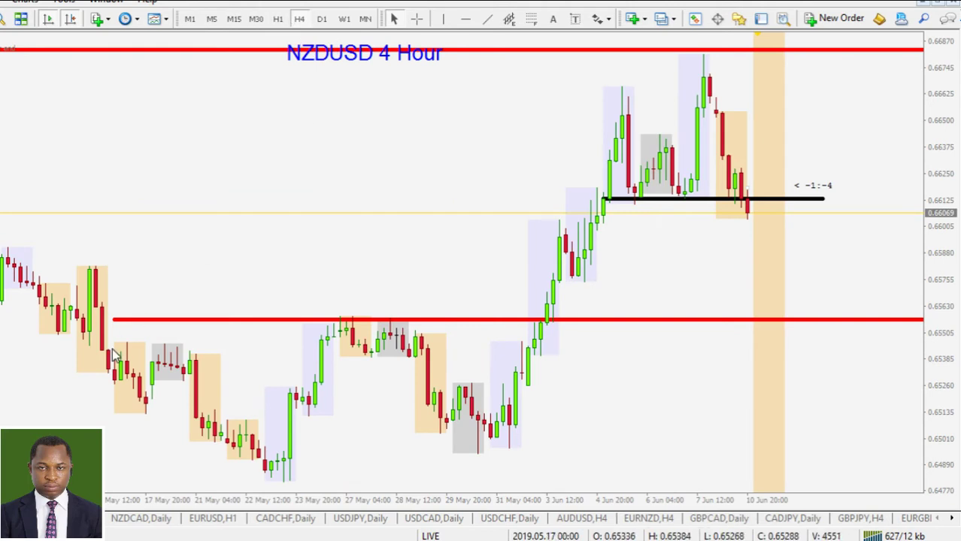
left_click(64, 518)
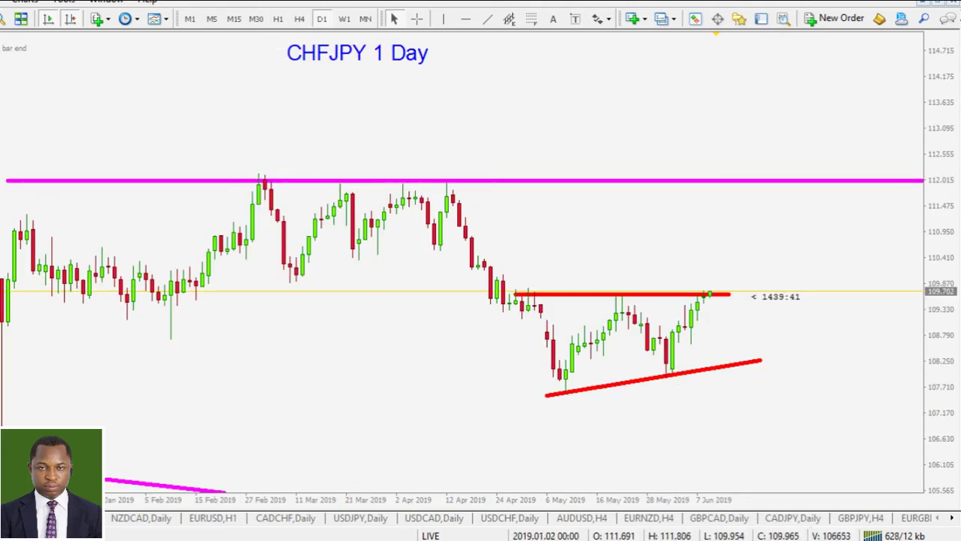
key("plus")
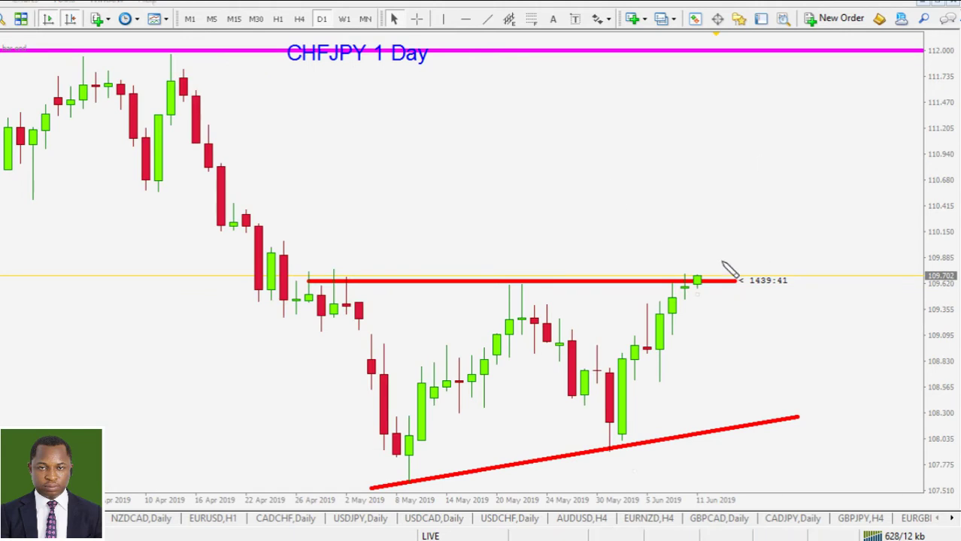
Circle the CHFJPY candle at the red resistance line, draw an arrow along the line to it, and remove the markings.
mouse_move(697, 304)
left_mouse_down()
mouse_move(686, 266)
mouse_move(675, 293)
mouse_move(705, 299)
left_mouse_up()
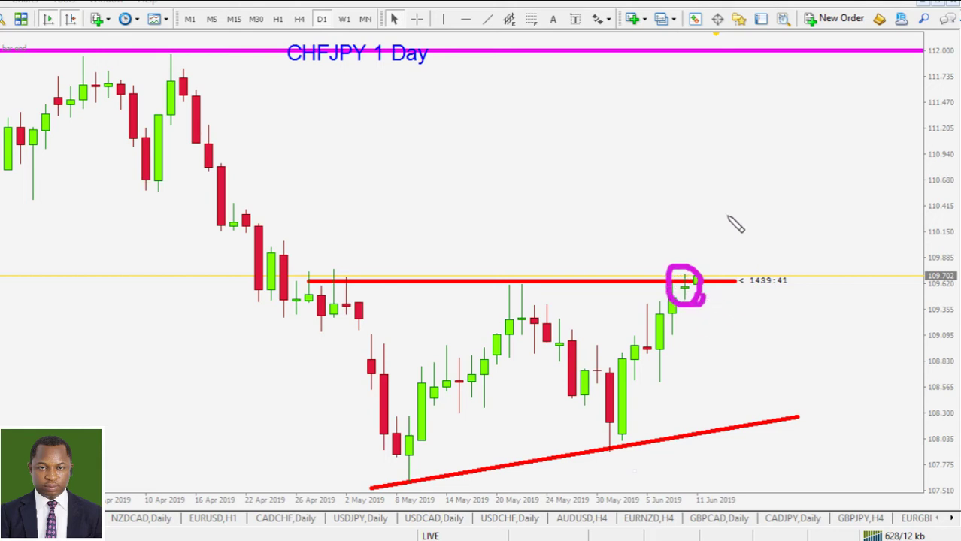
mouse_move(308, 281)
left_mouse_down()
mouse_move(666, 274)
mouse_move(663, 283)
mouse_move(644, 263)
left_mouse_up()
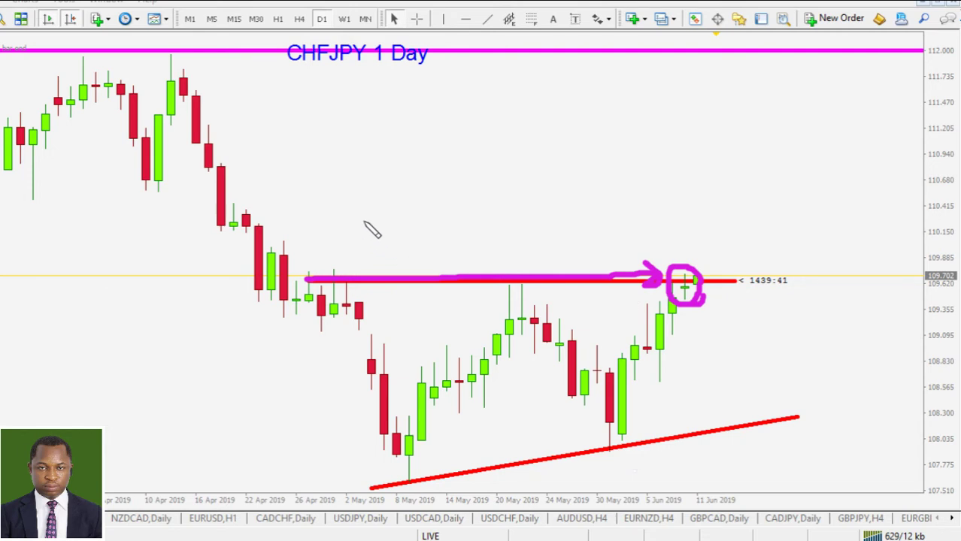
key("e")
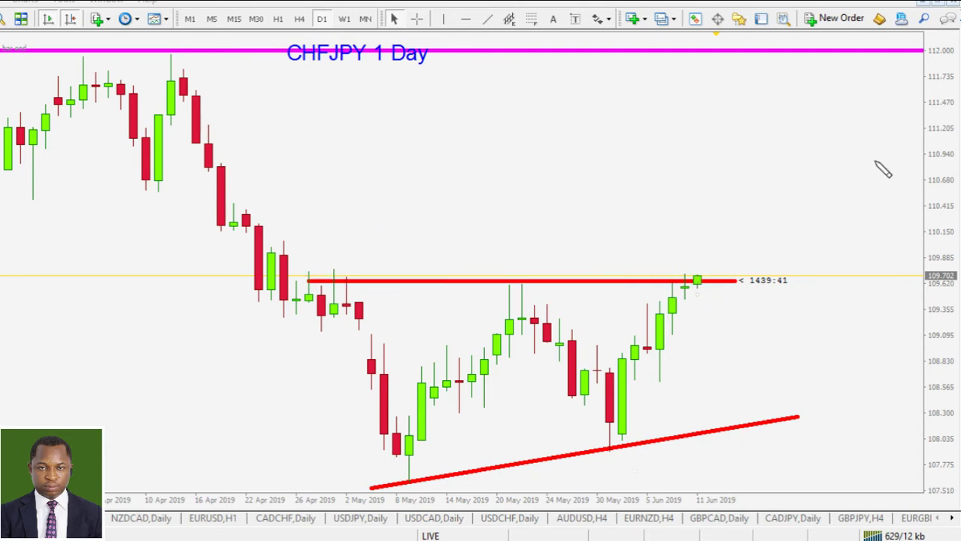
mouse_move(695, 308)
left_mouse_down()
mouse_move(697, 277)
mouse_move(680, 267)
mouse_move(672, 297)
mouse_move(692, 309)
left_mouse_up()
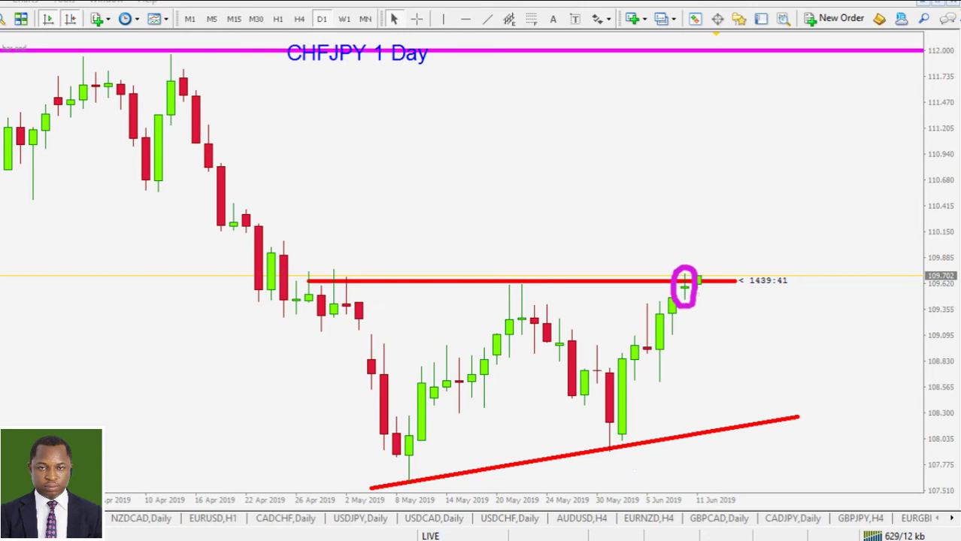
key("ctrl+z")
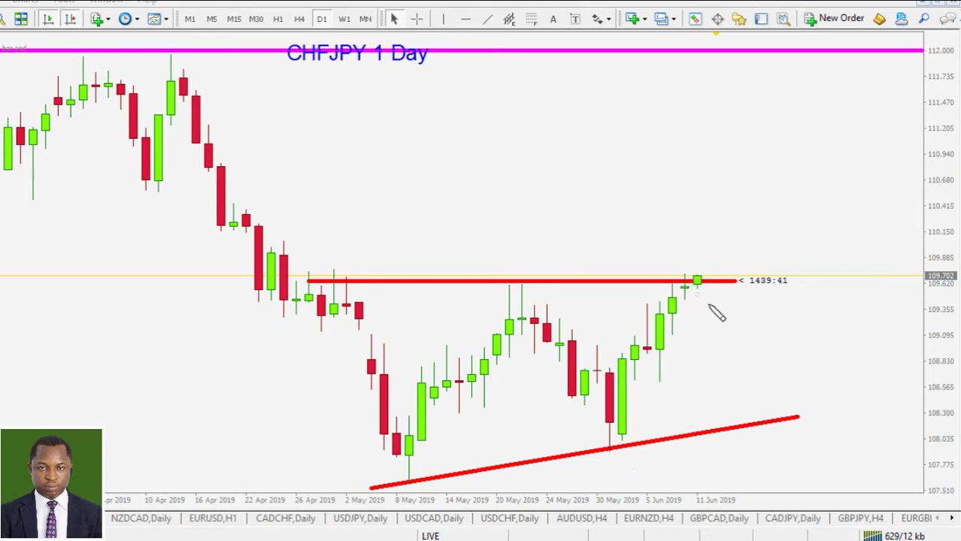
Draw an upward arrow through the CHFJPY red resistance line at the latest candle, and clear the drawing.
mouse_move(708, 305)
left_mouse_down()
mouse_move(707, 268)
mouse_move(699, 281)
mouse_move(720, 279)
left_mouse_up()
left_click(728, 256)
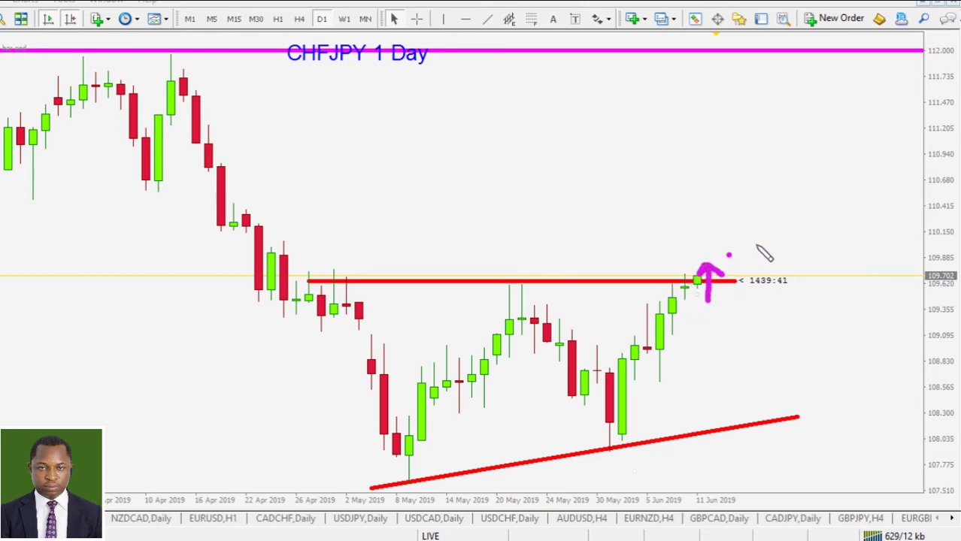
key("e")
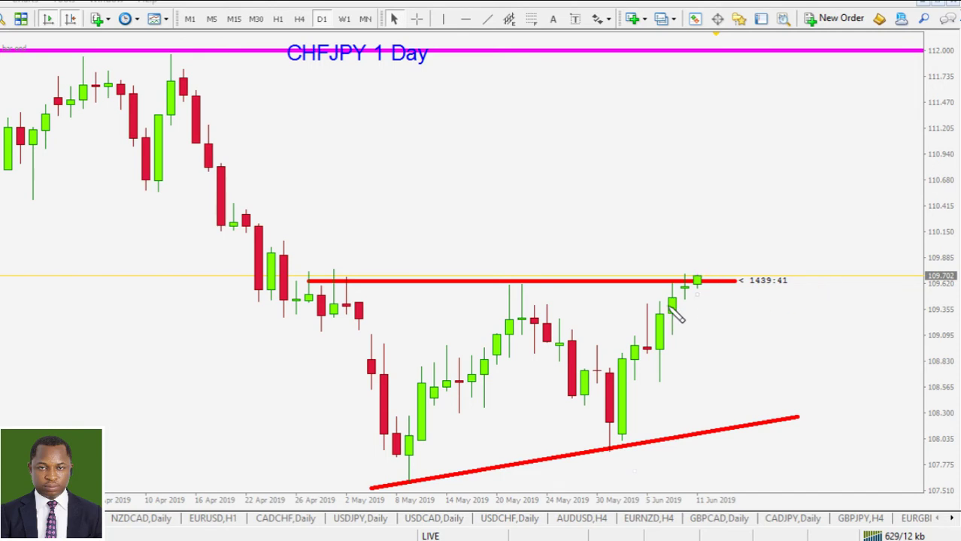
Mark a red level labelled SS below the latest CHFJPY candles and a dashed level above them, and clear the drawings.
mouse_move(668, 304)
left_mouse_down()
mouse_move(710, 302)
mouse_move(753, 317)
left_mouse_up()
left_click(721, 301)
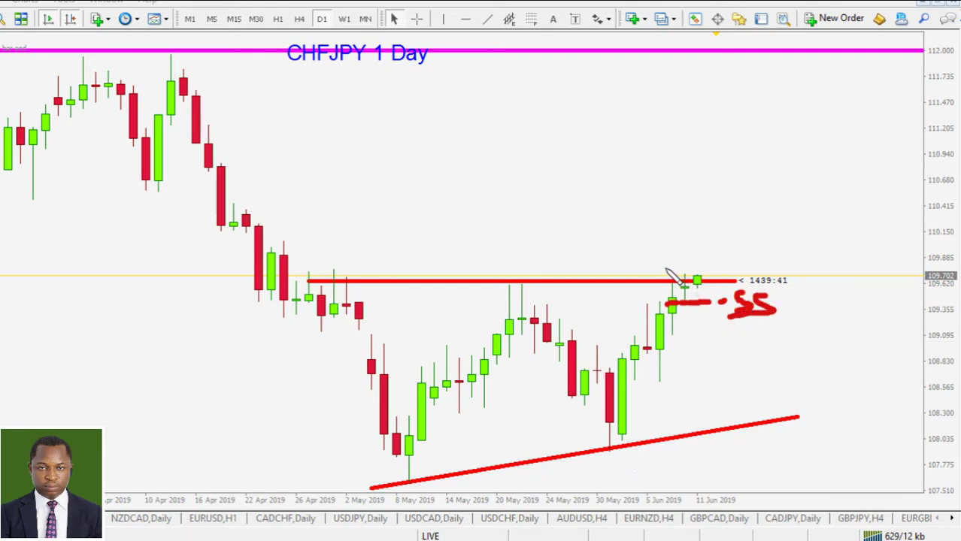
left_click_drag(656, 265, 699, 263)
left_click_drag(703, 263, 721, 263)
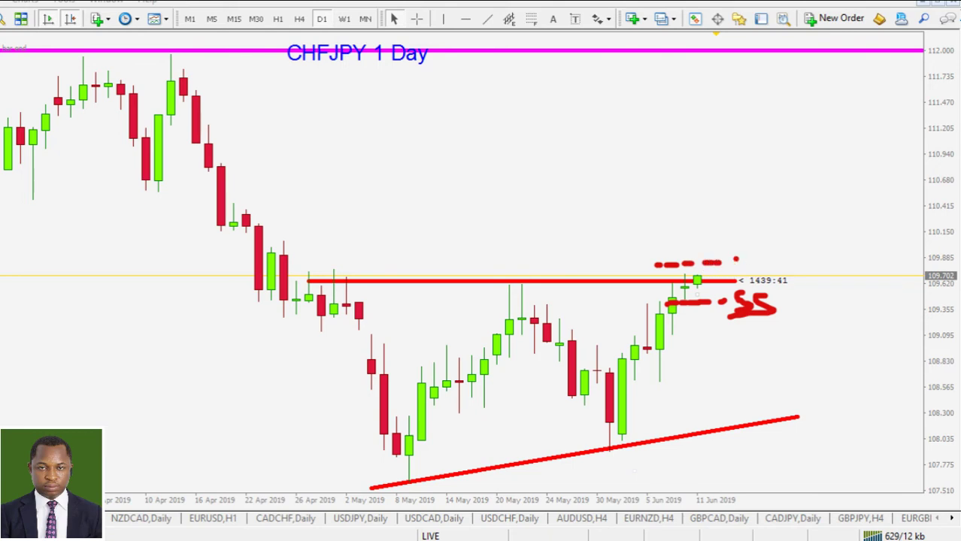
key("Escape")
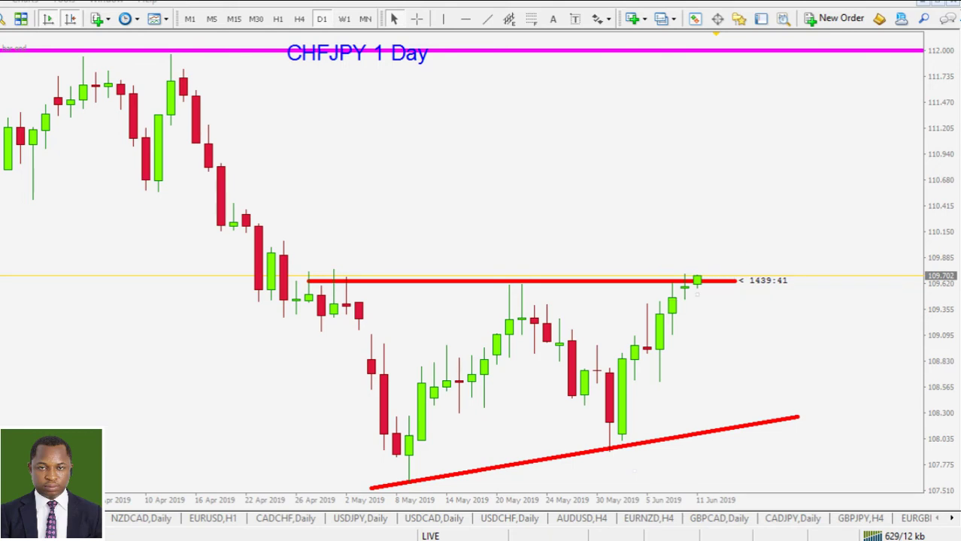
Cross out the latest CHFJPY candles at the red resistance line with a large red X, and clear the drawing.
left_click_drag(640, 244, 734, 327)
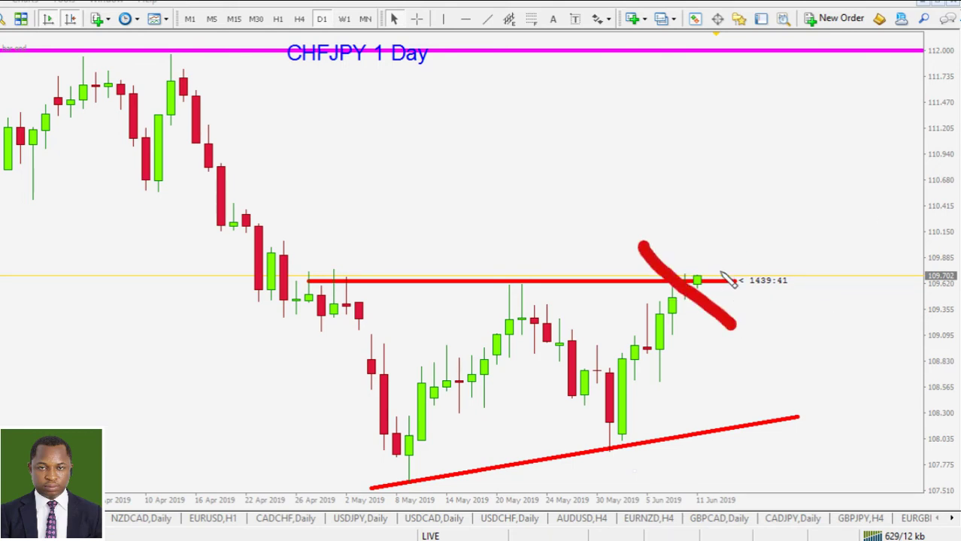
left_click_drag(723, 256, 624, 370)
key("Escape")
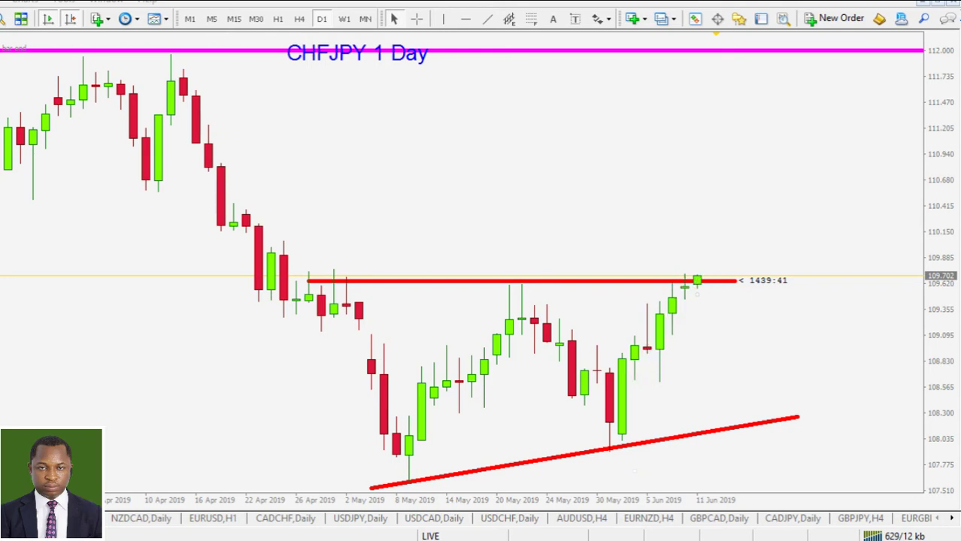
Open the EURCHF chart on the W1 timeframe, zoomed in with the price scale compressed around the blue range.
key("minus")
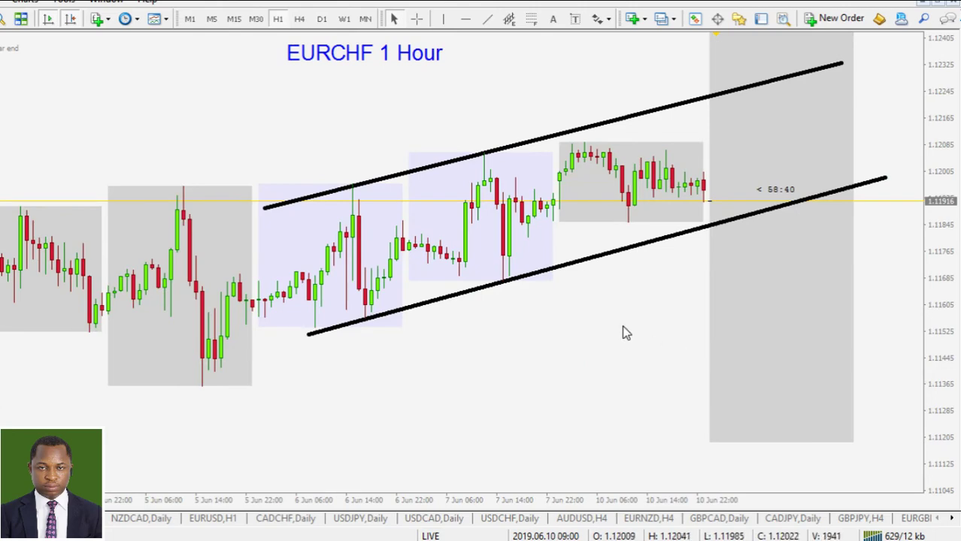
left_click_drag(932, 278, 946, 258)
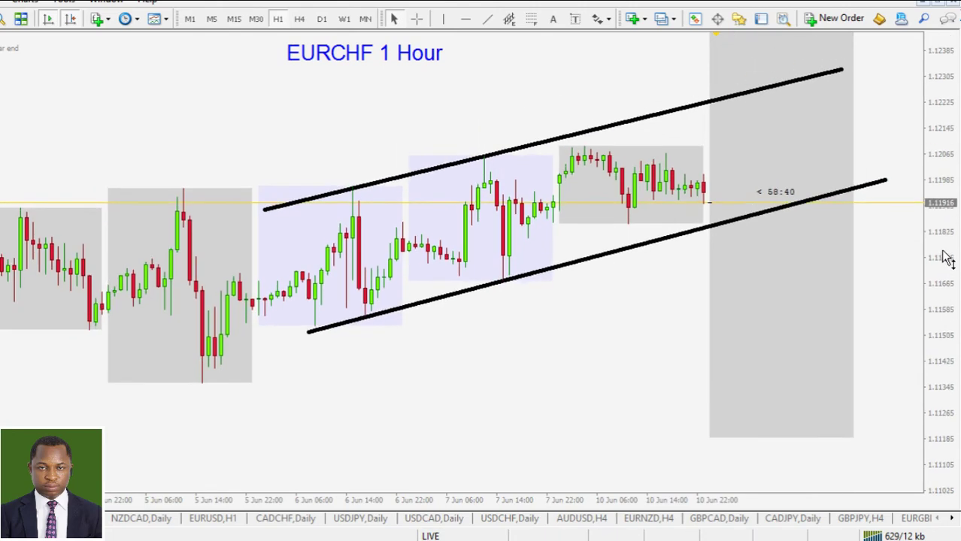
left_click(343, 18)
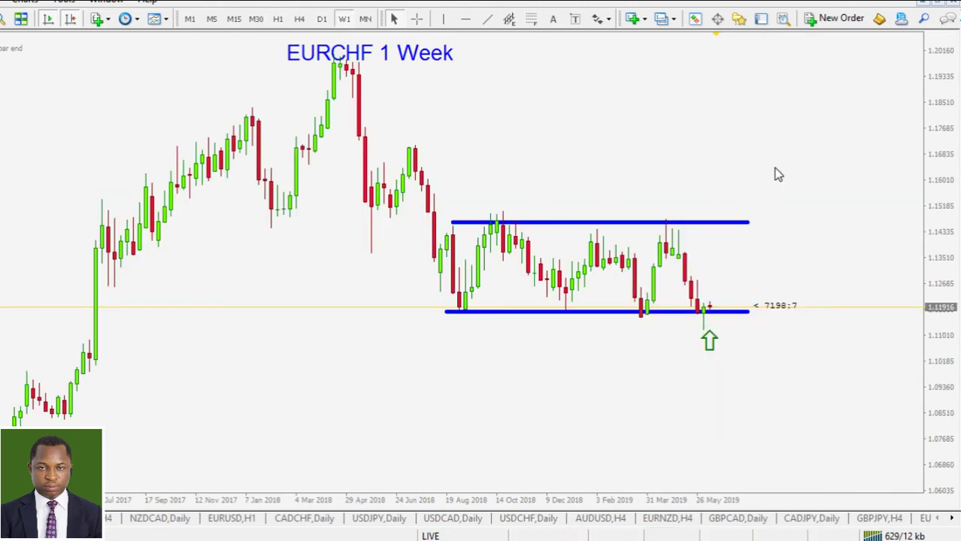
left_click(2, 19)
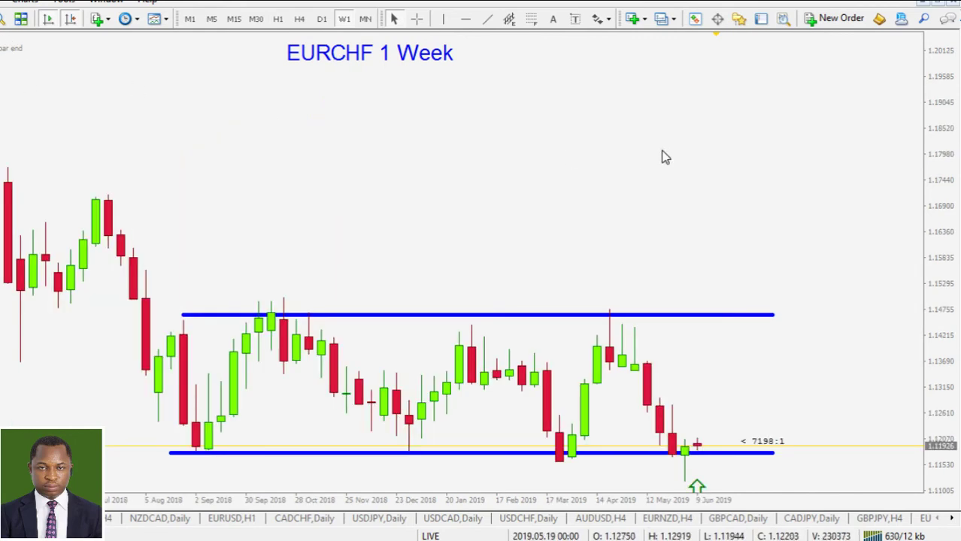
left_click_drag(940, 169, 923, 197)
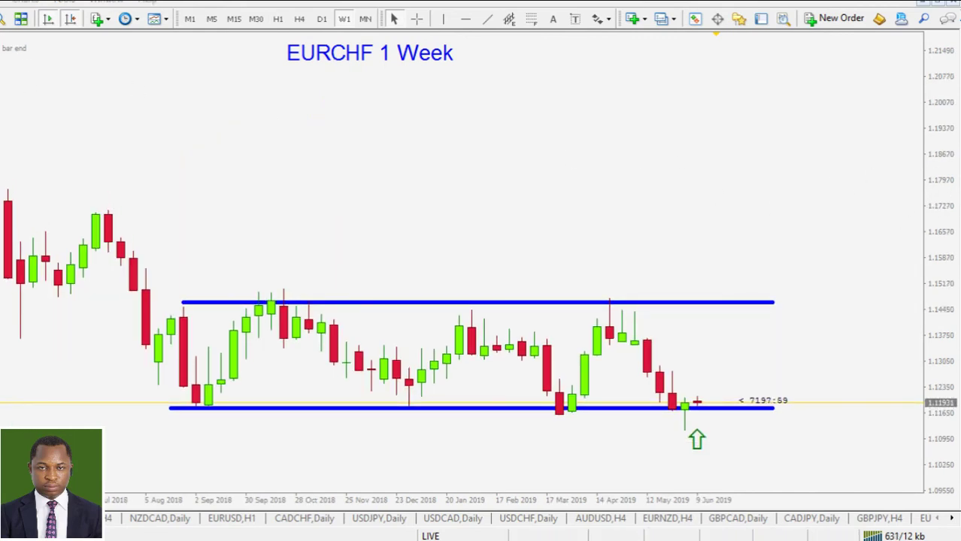
Mark the lower blue support line on the EURCHF weekly chart, draw a rising stroke from the latest candles, and clear the drawings.
mouse_move(180, 411)
left_mouse_down()
mouse_move(650, 411)
mouse_move(643, 403)
mouse_move(690, 388)
mouse_move(686, 421)
mouse_move(710, 435)
left_mouse_up()
mouse_move(743, 366)
left_mouse_down()
mouse_move(755, 378)
mouse_move(820, 261)
left_mouse_up()
key("Escape")
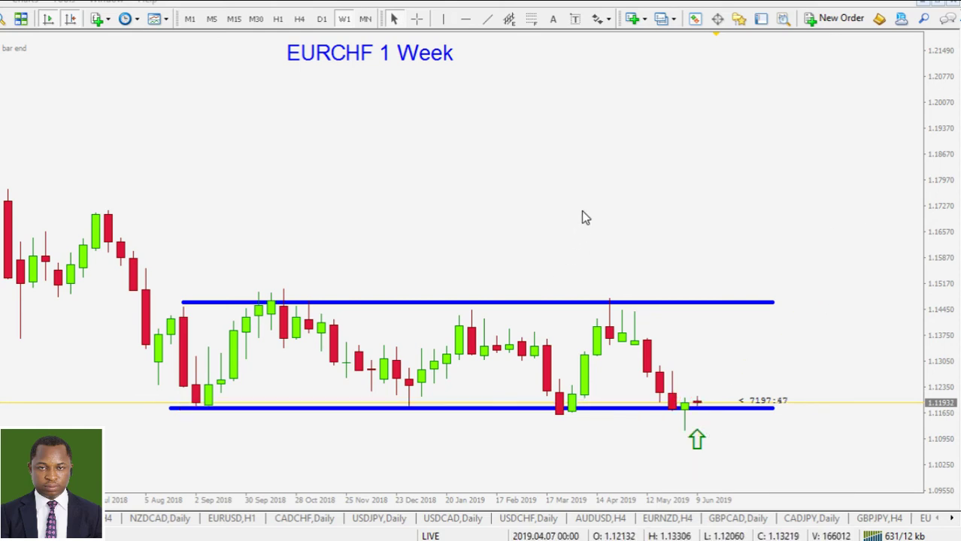
View EURCHF on the D1 timeframe with the price scale stretched to enlarge the candles and red trendlines.
left_click(322, 19)
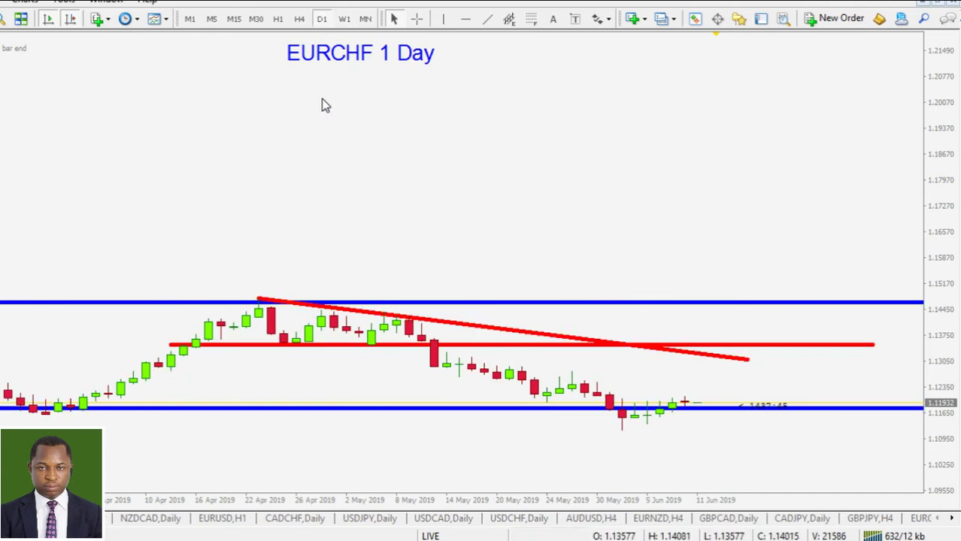
left_click_drag(945, 410, 872, 315)
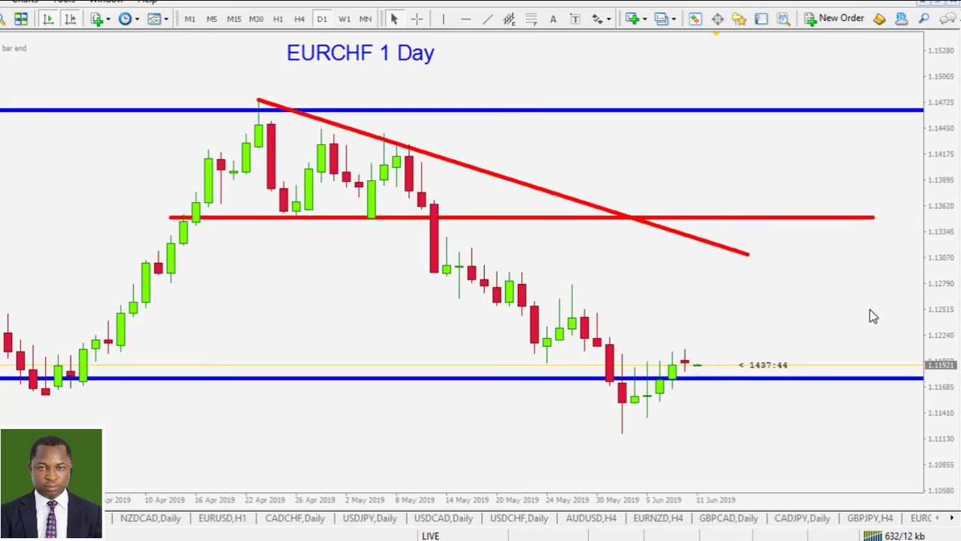
left_click_drag(930, 350, 917, 239)
scroll(754, 307, "up", 1)
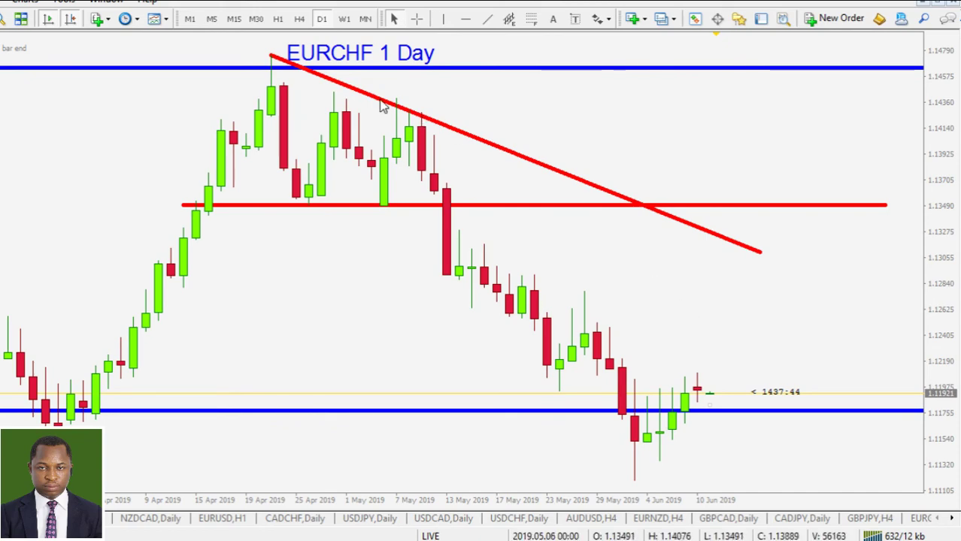
left_click(298, 19)
left_click(322, 18)
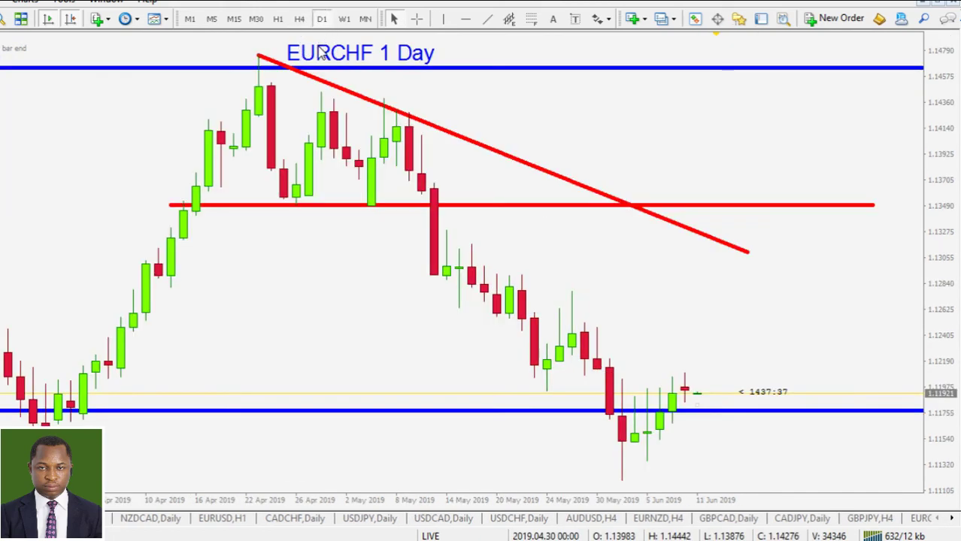
Check the EURCHF black channel on the H4 timeframe, zoomed out, and on H1 with an adjusted price scale.
left_click(298, 18)
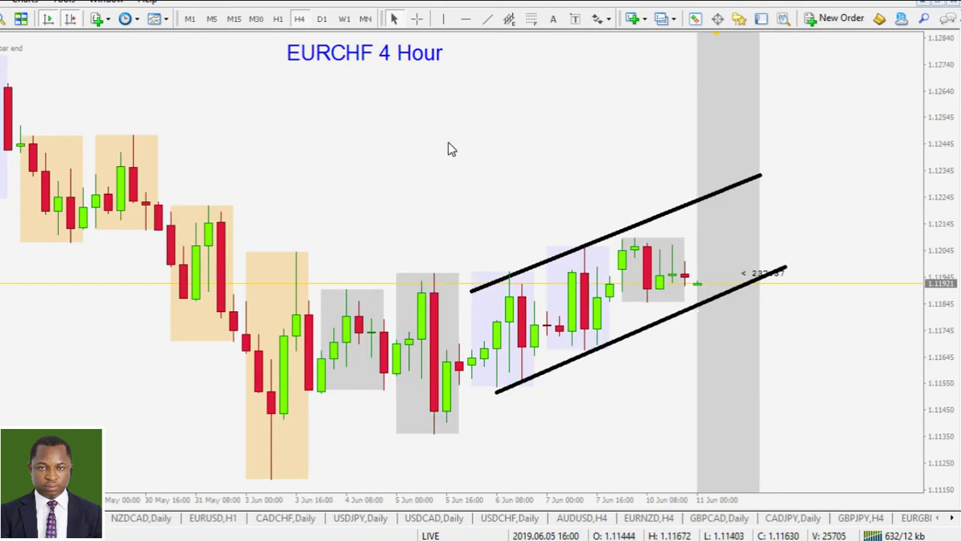
left_click(3, 20)
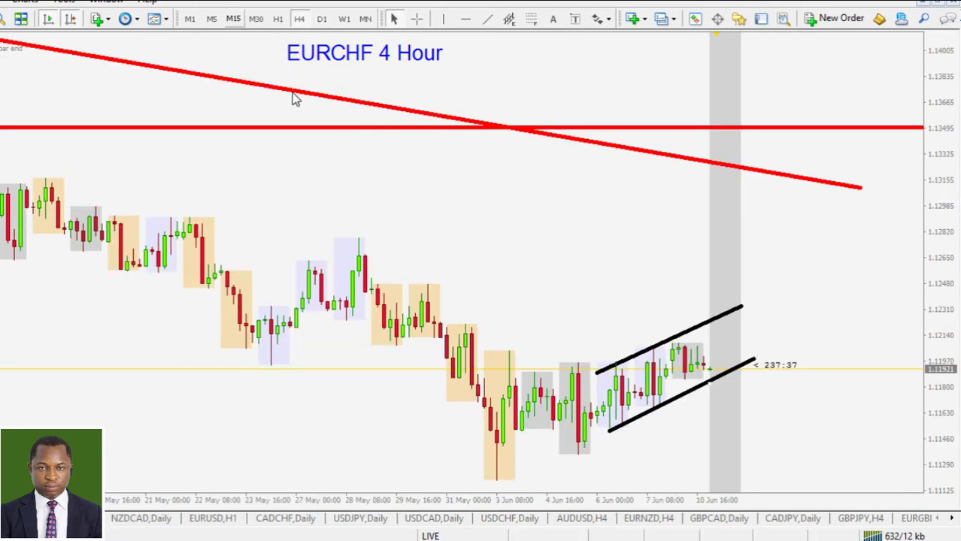
left_click(278, 19)
left_click_drag(923, 278, 921, 347)
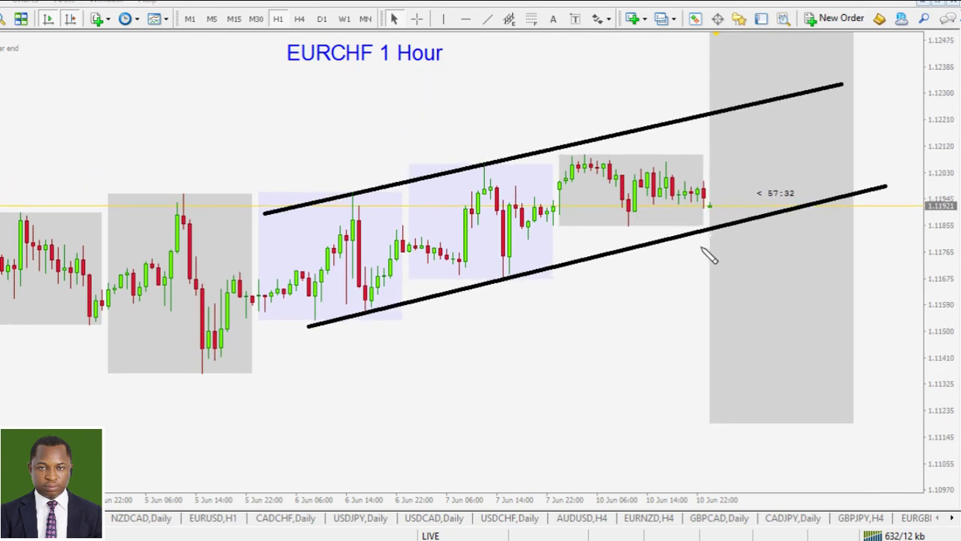
Mark the EURCHF lower channel touches in magenta, and draw dashed arrows to the upper line and back, plus an upward breakout arrow.
left_click_drag(701, 200, 745, 219)
left_click_drag(508, 274, 497, 272)
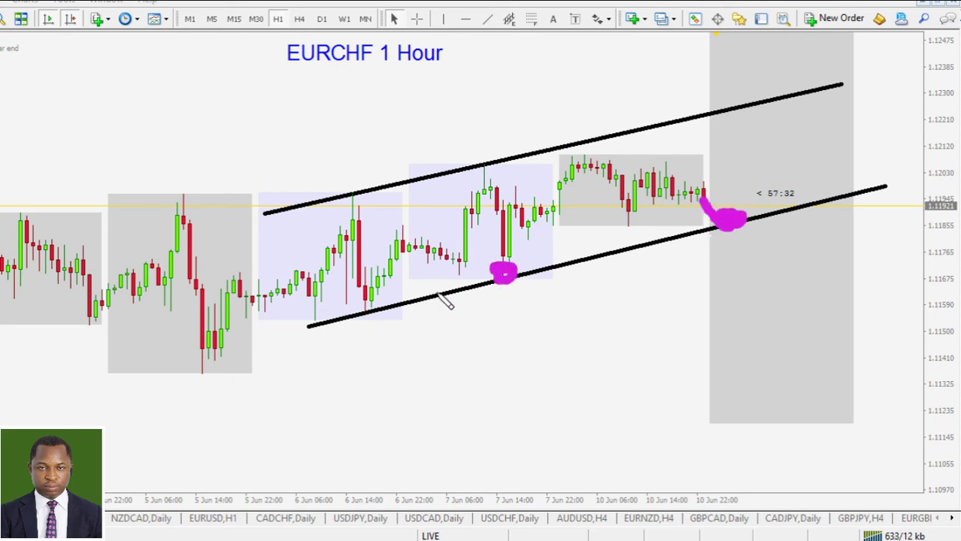
mouse_move(342, 304)
left_mouse_down()
mouse_move(353, 304)
mouse_move(333, 327)
mouse_move(308, 319)
left_mouse_up()
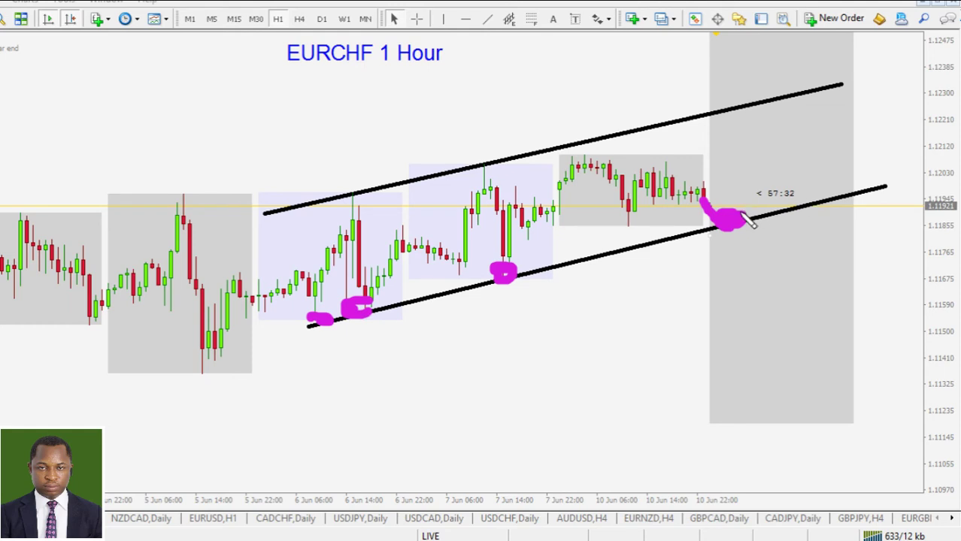
mouse_move(741, 214)
left_mouse_down()
mouse_move(803, 92)
mouse_move(866, 187)
left_mouse_up()
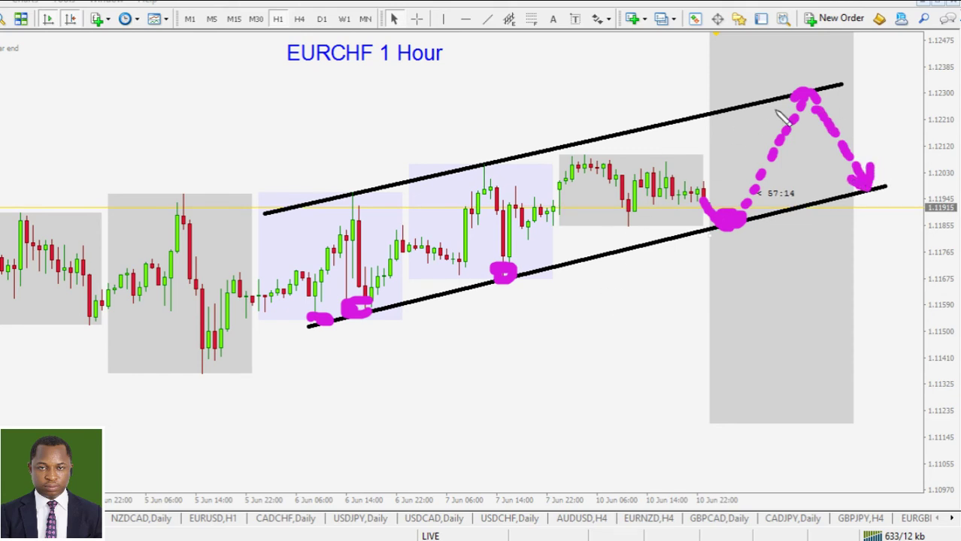
mouse_move(800, 85)
left_mouse_down()
mouse_move(798, 54)
mouse_move(812, 69)
left_mouse_up()
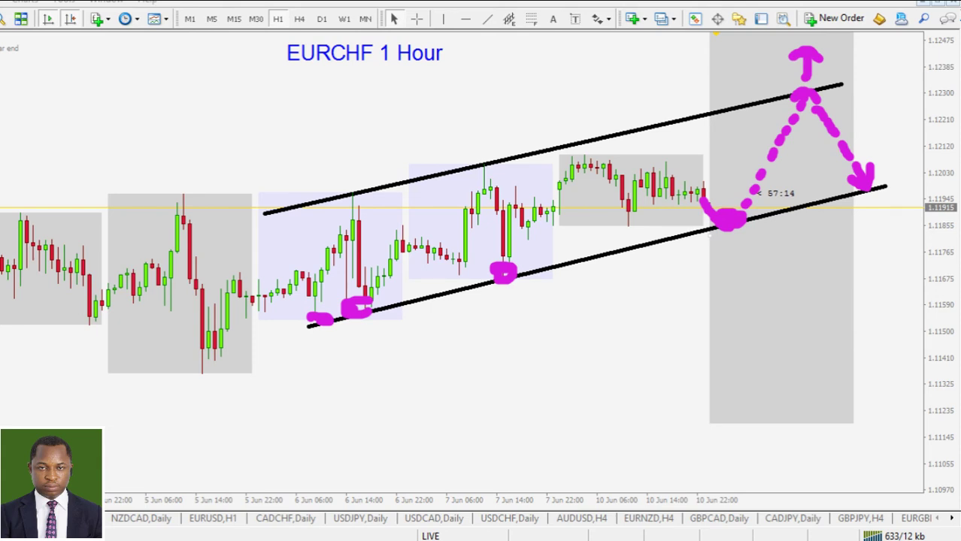
Circle the whole EURCHF channel scenario in orange, cross it out with a large X, and clear all drawings.
mouse_move(817, 246)
left_mouse_down()
mouse_move(858, 248)
mouse_move(886, 60)
mouse_move(310, 201)
mouse_move(330, 312)
mouse_move(562, 332)
mouse_move(805, 257)
left_mouse_up()
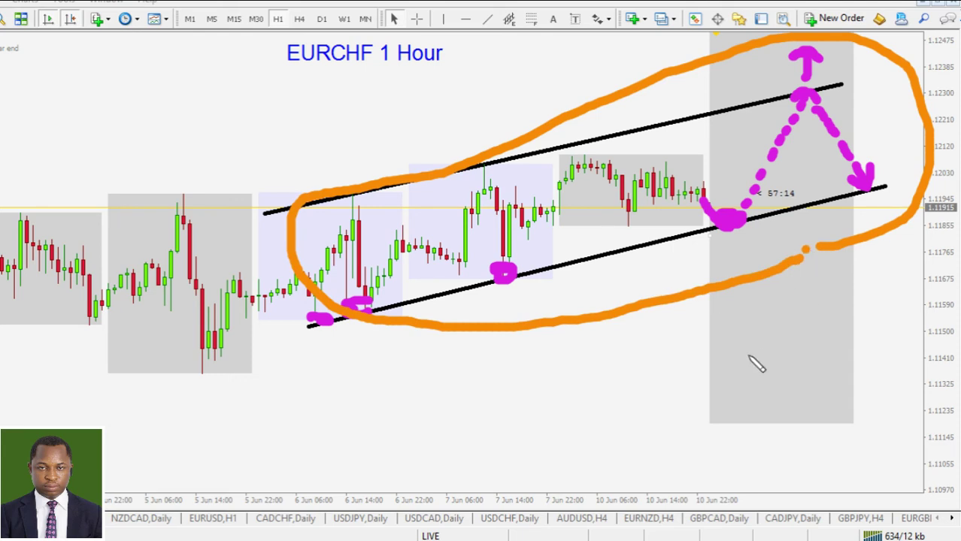
left_click_drag(496, 141, 706, 295)
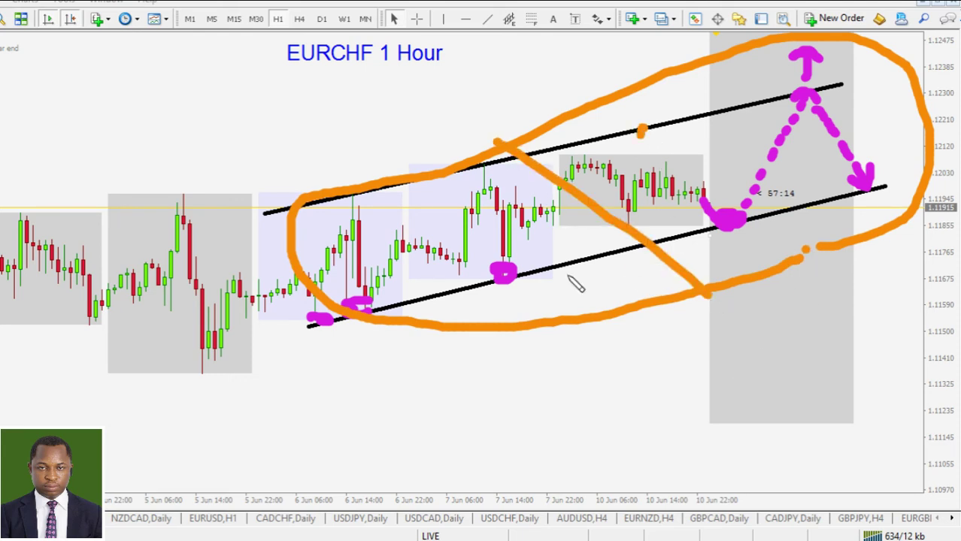
left_click_drag(643, 128, 532, 384)
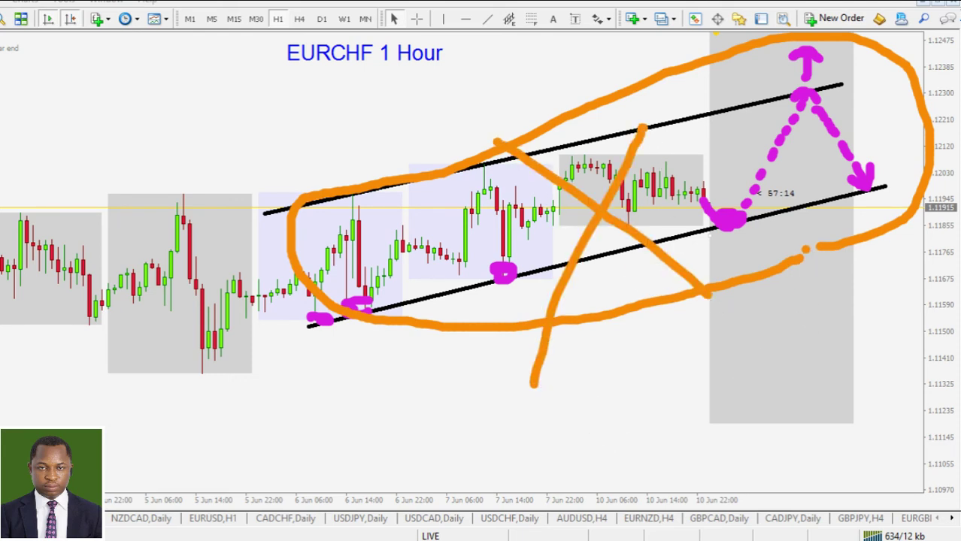
key("e")
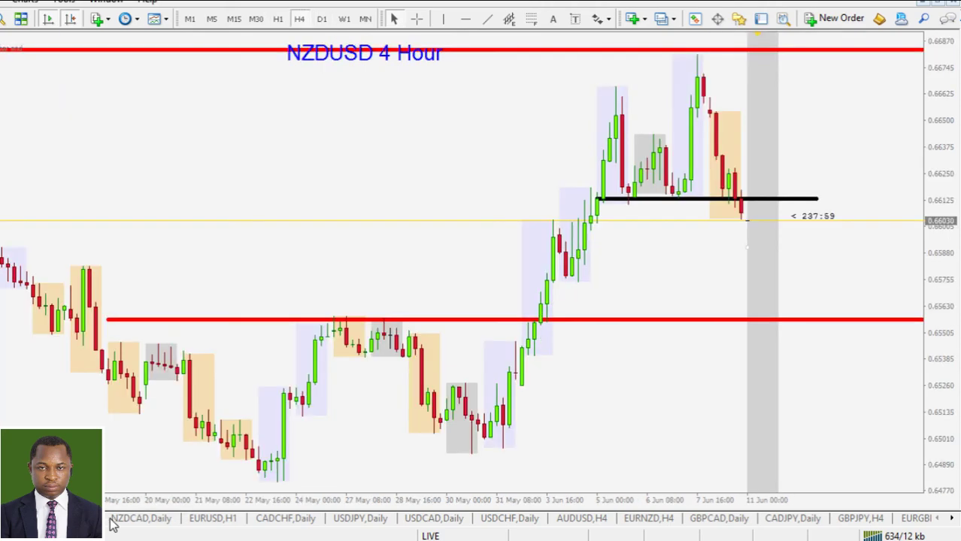
Open the NZDCAD chart and view it on the H4 timeframe.
left_click(113, 519)
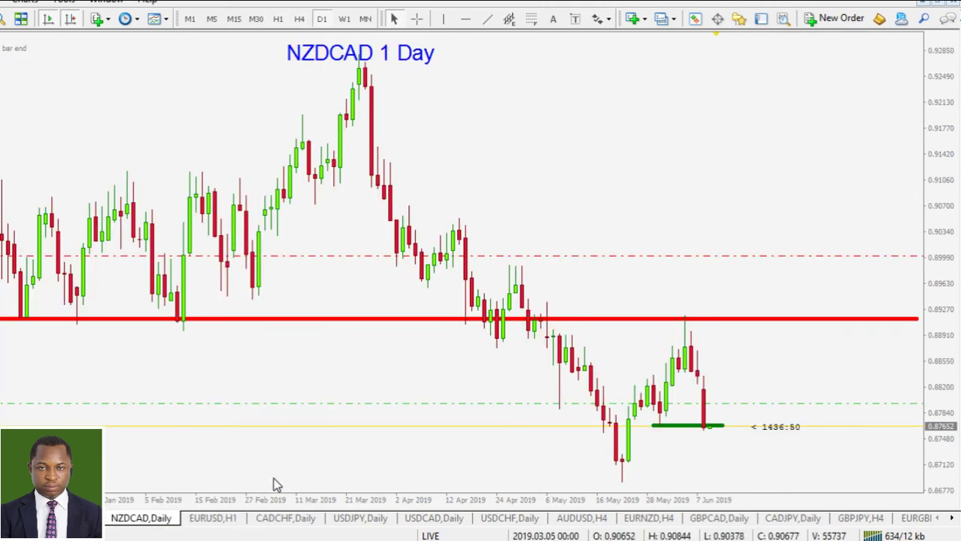
left_click(226, 519)
left_click(170, 526)
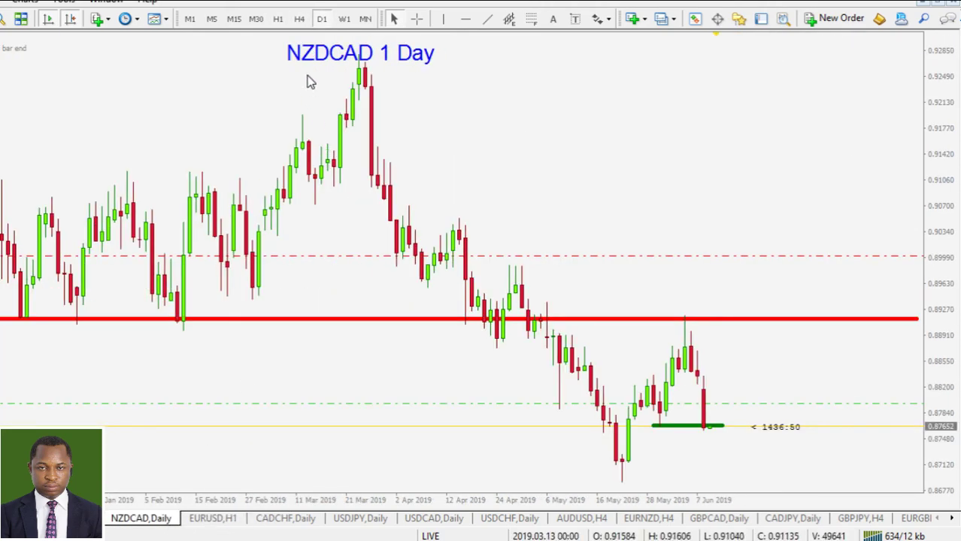
left_click(299, 19)
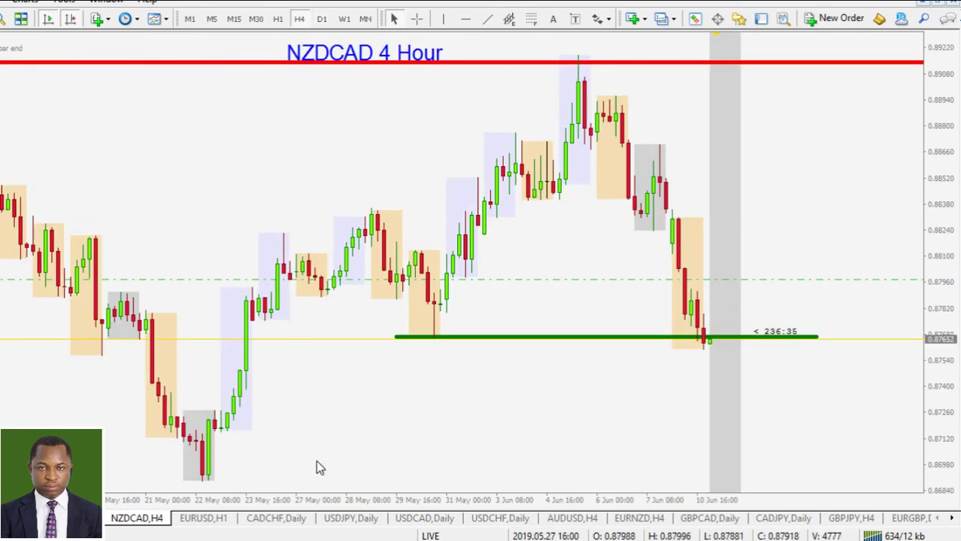
Review the EURUSD, USDJPY and NZDCAD charts, and return to EURUSD H1 with the price scale stretched.
left_click(224, 519)
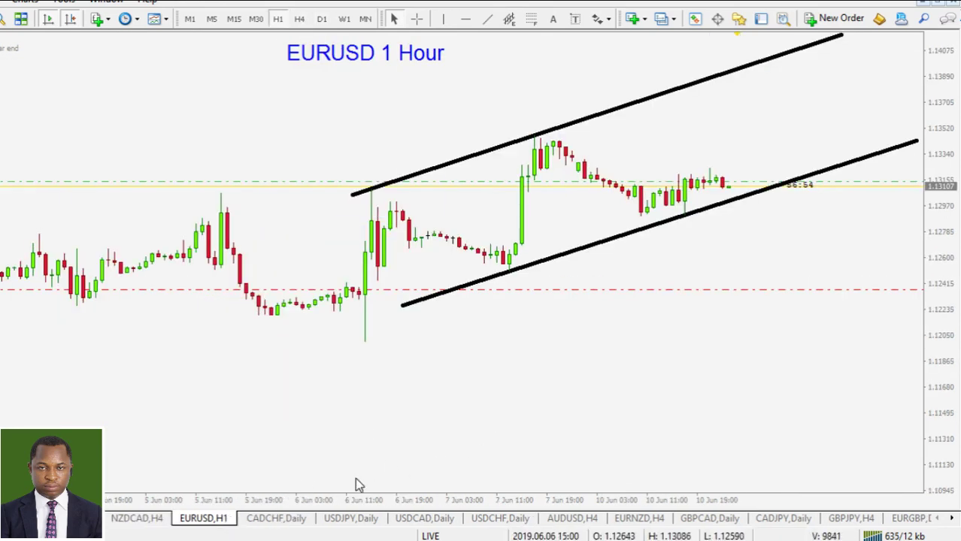
left_click(277, 519)
left_click(367, 524)
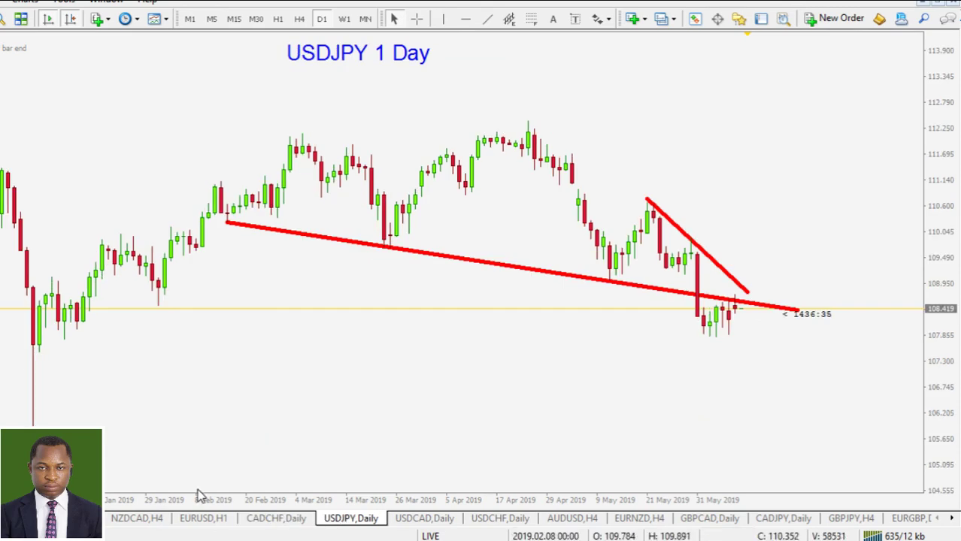
left_click(145, 524)
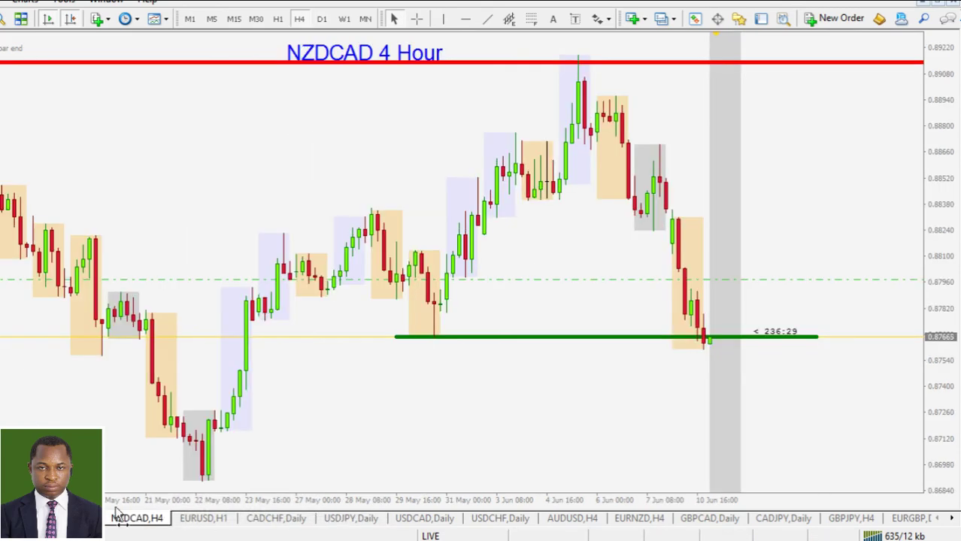
left_click(199, 523)
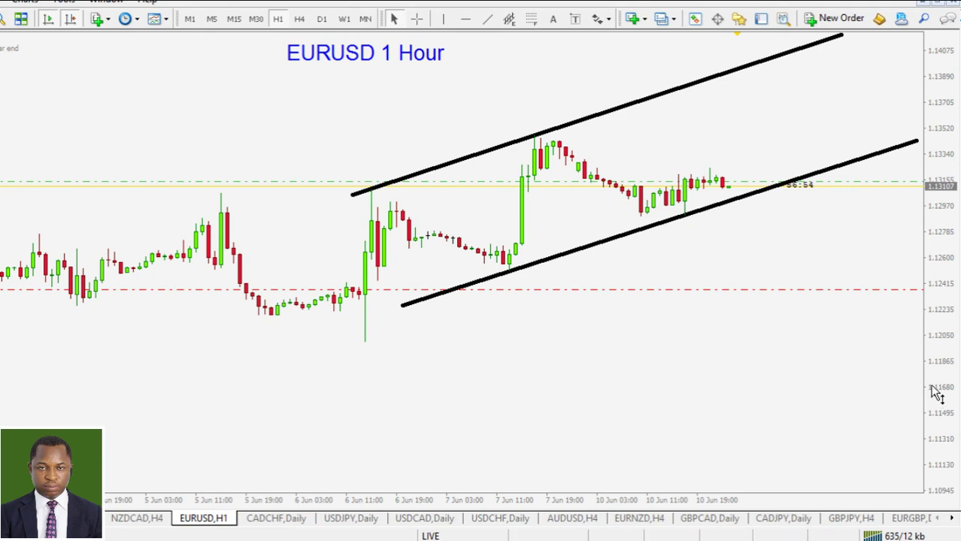
left_click_drag(936, 395, 943, 335)
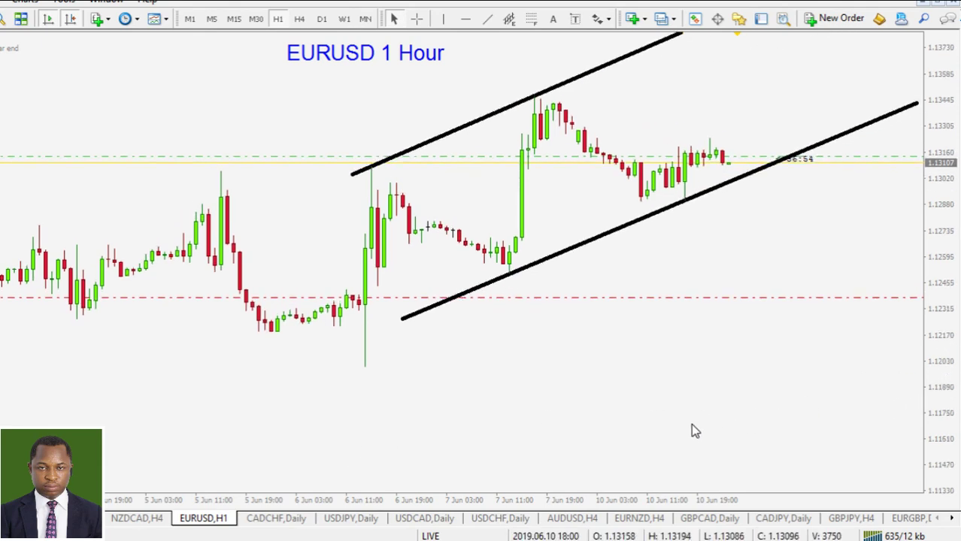